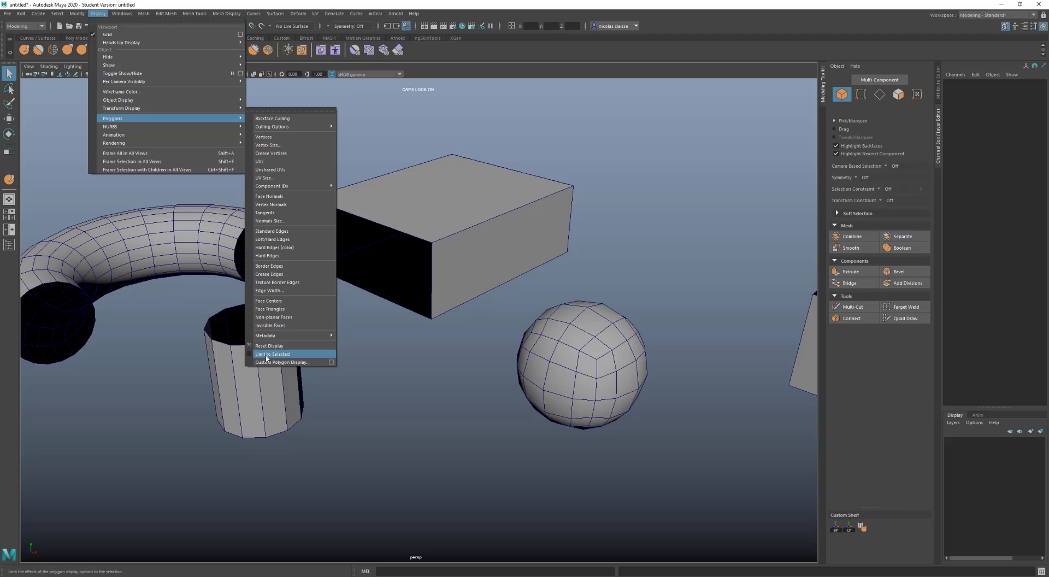
Step: Turn on the face normals display for the polygon meshes and set the normals size to 10
left_click(284, 196)
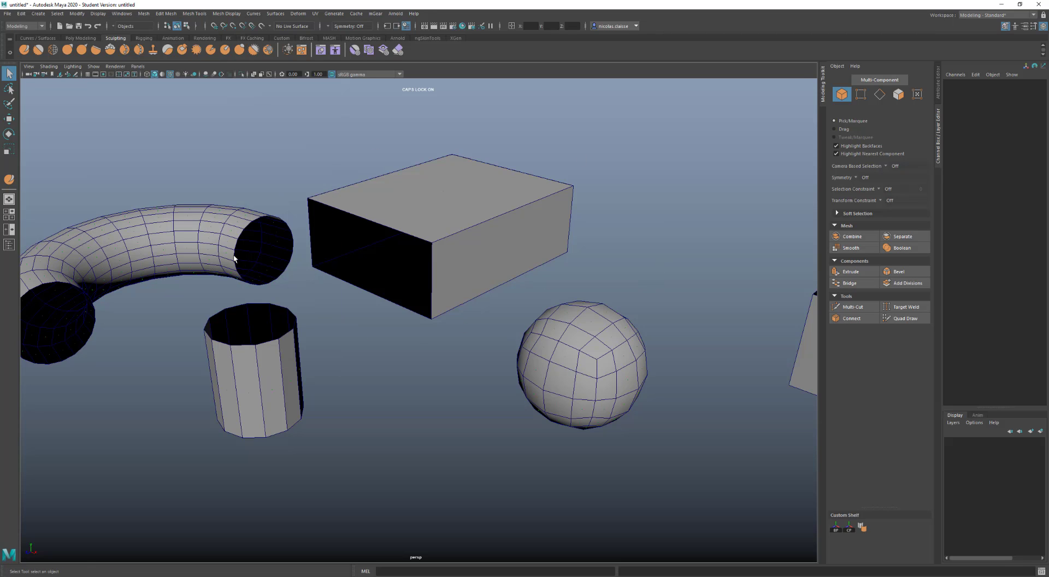
left_click(98, 13)
mouse_move(200, 109)
mouse_move(227, 119)
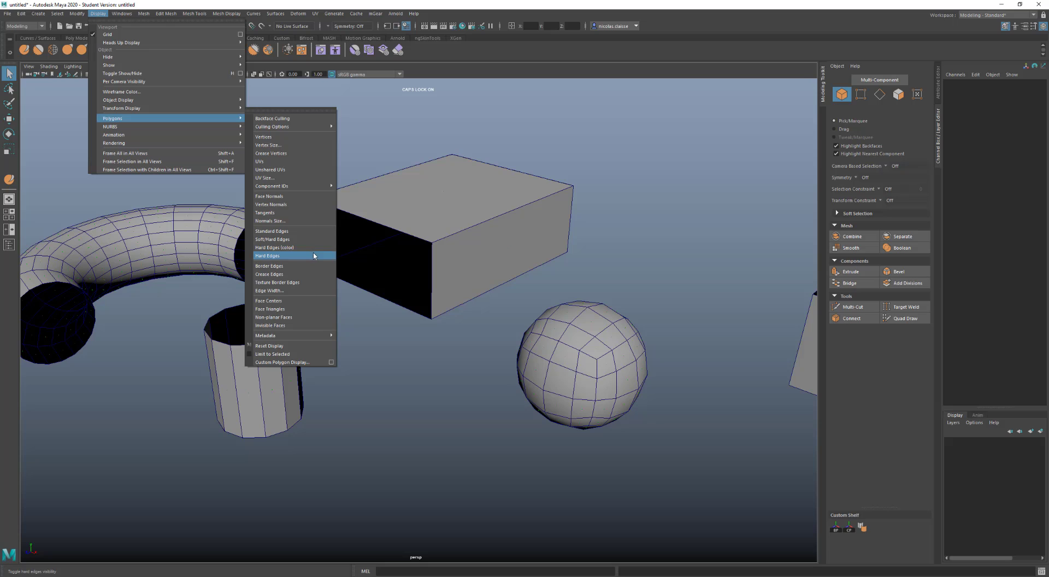
left_click(320, 220)
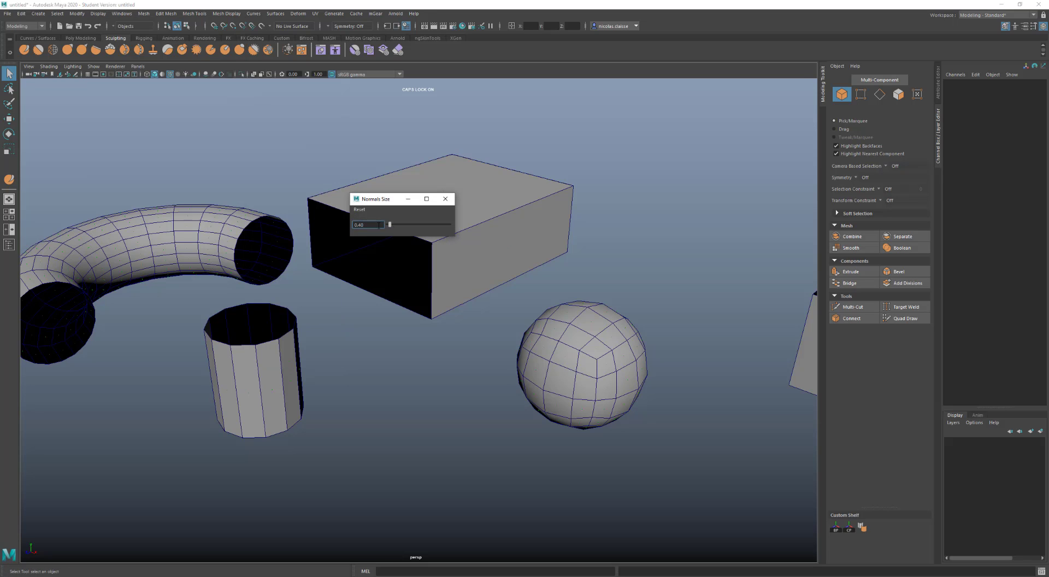
type("10")
key("Return")
key("Return")
left_click(445, 199)
middle_click_drag(450, 365, 498, 355, "alt")
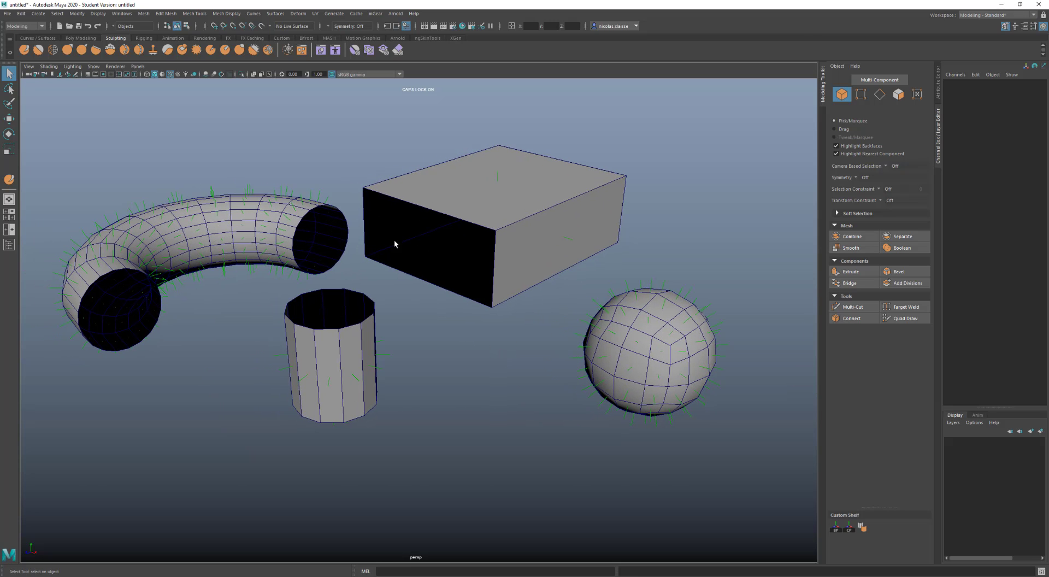
Step: Enable two-sided lighting in the perspective view and inspect the inner faces of the open meshes
left_click(69, 67)
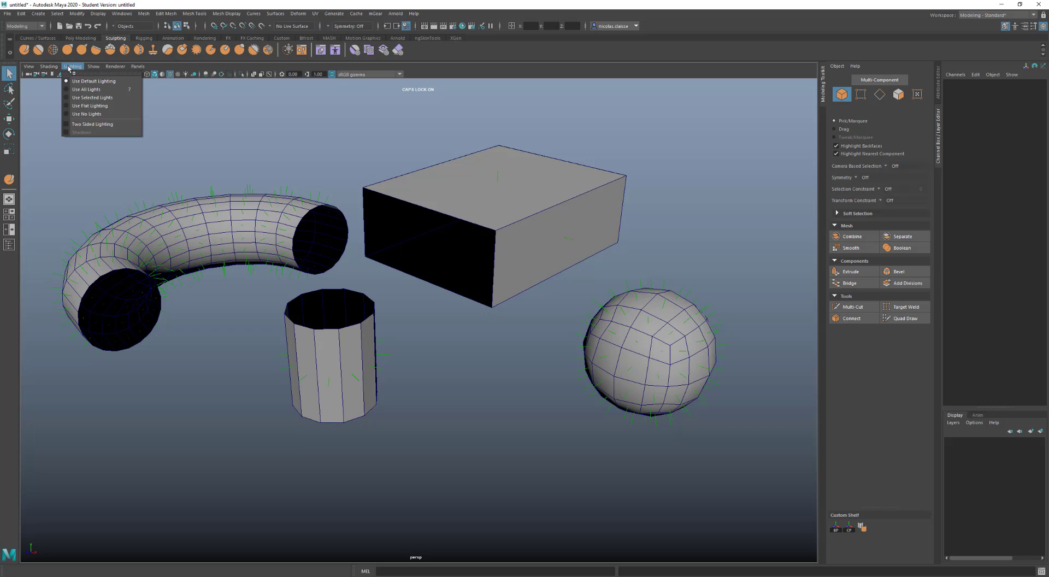
left_click(92, 124)
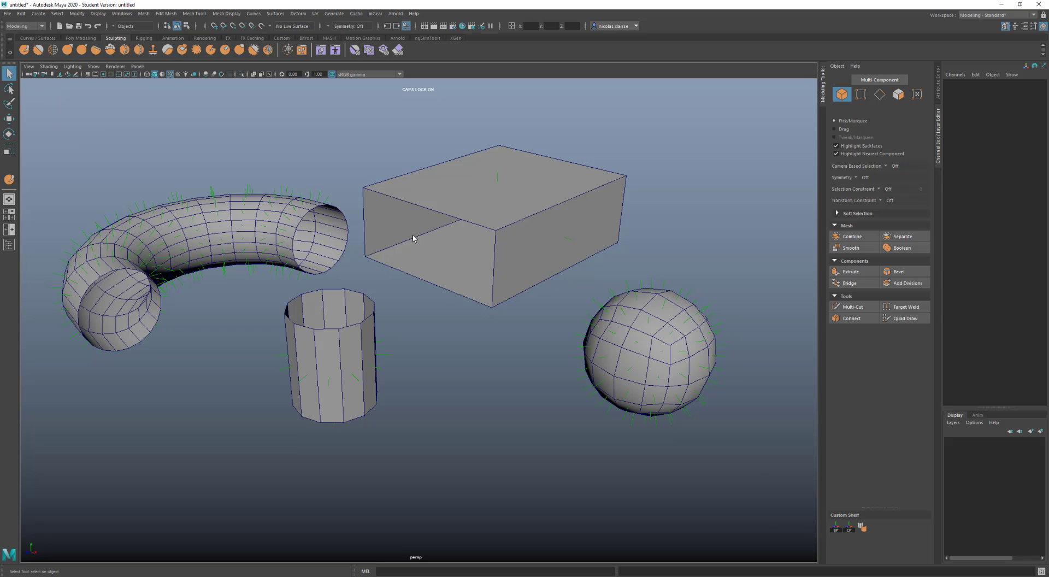
left_click_drag(321, 247, 377, 259, "alt")
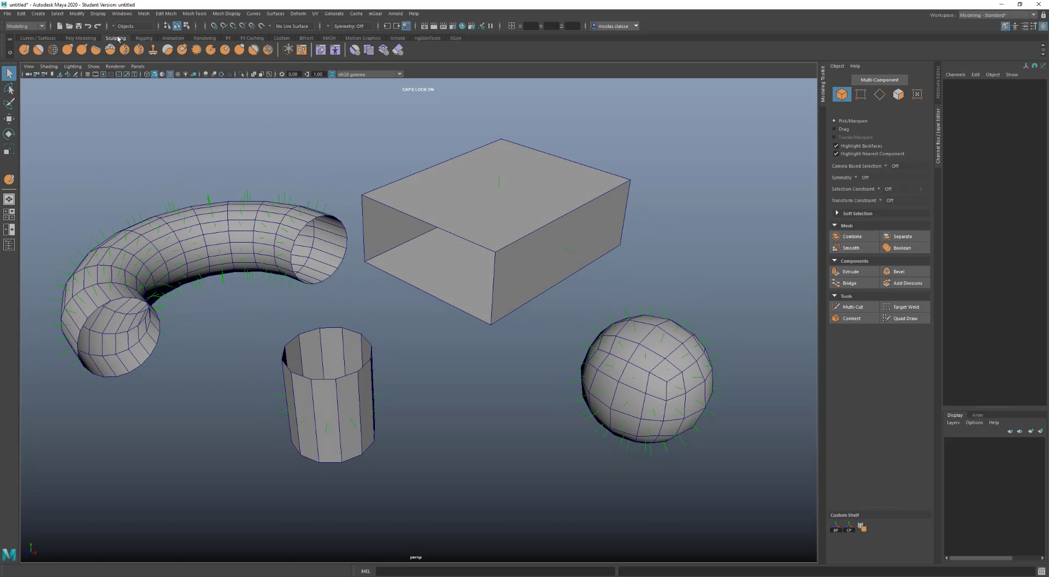
Step: Switch two-sided lighting back off in the perspective view
left_click(73, 66)
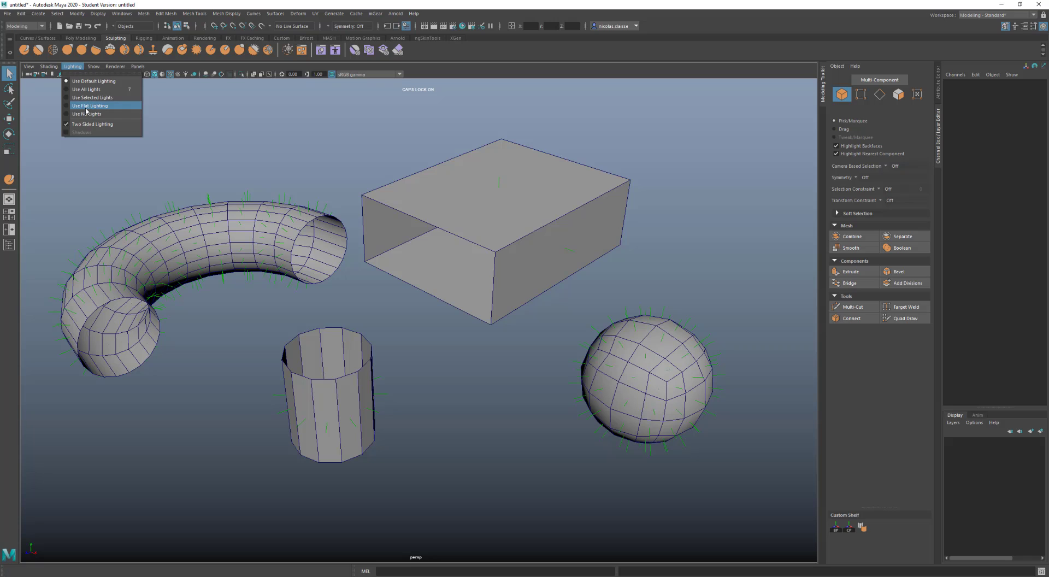
left_click(111, 125)
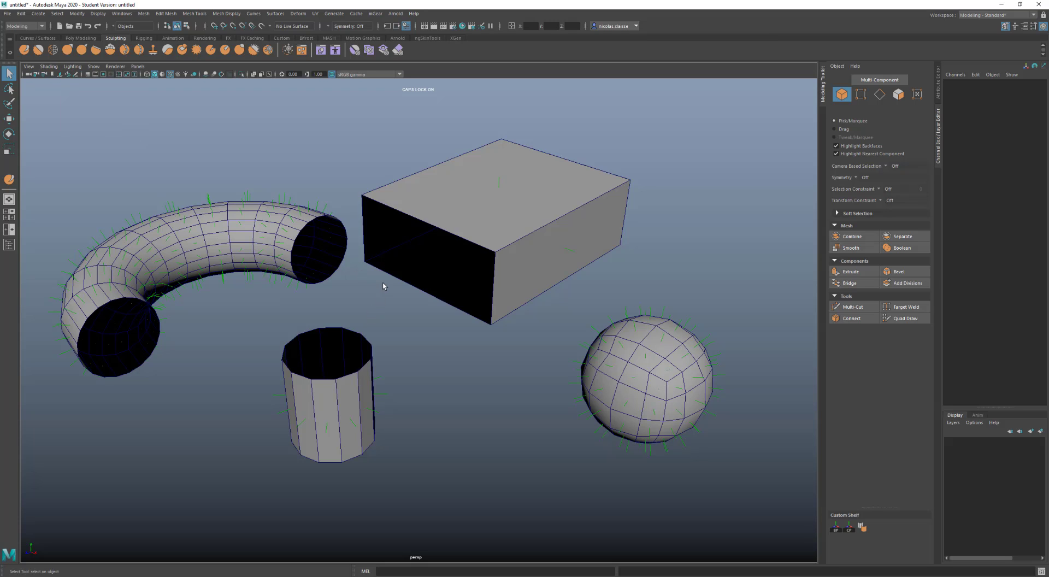
left_click_drag(409, 321, 408, 312, "alt")
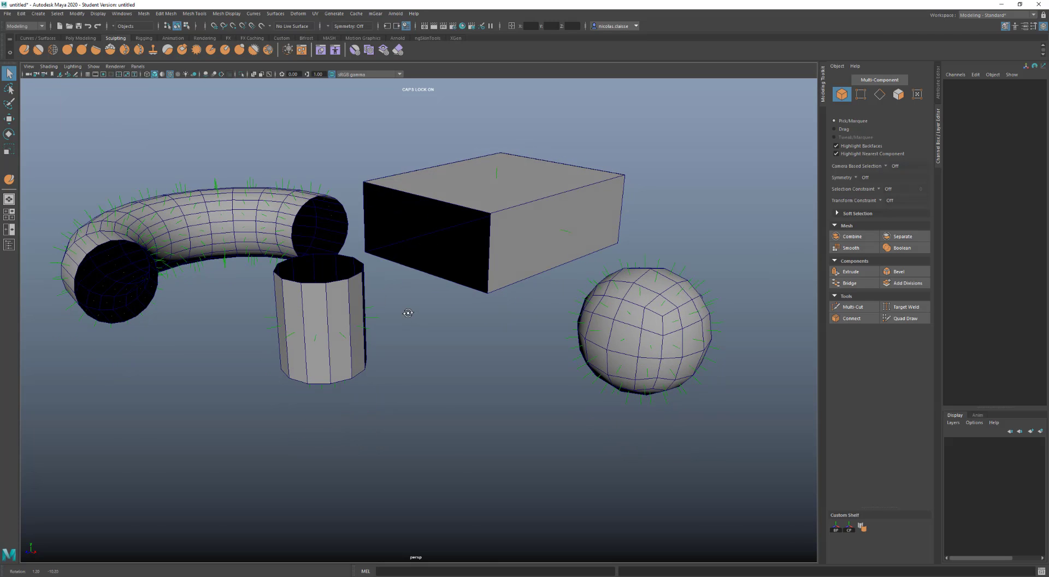
Step: Select all faces of the open box from its interior and reverse their normals, then clear the selection
middle_click_drag(408, 312, 427, 361, "alt")
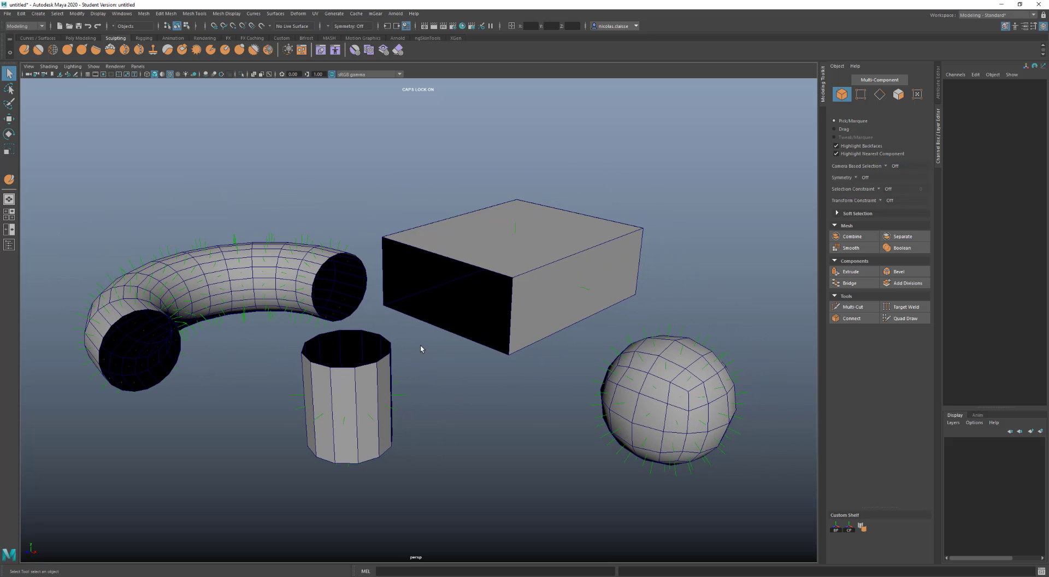
scroll(421, 346, "up", 10)
left_click_drag(433, 308, 422, 358, "alt")
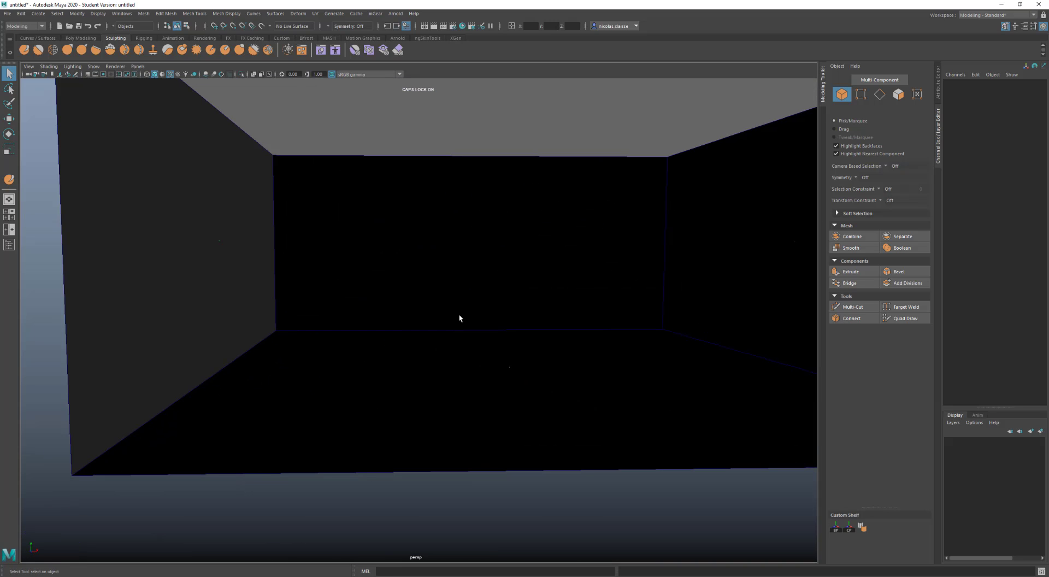
middle_click_drag(459, 318, 392, 384, "alt")
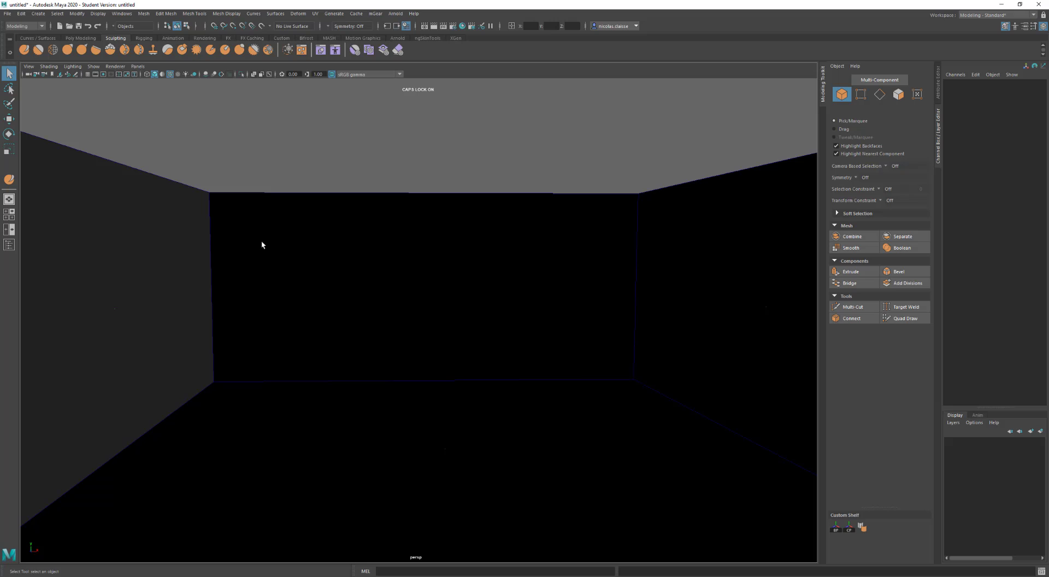
left_click(398, 294)
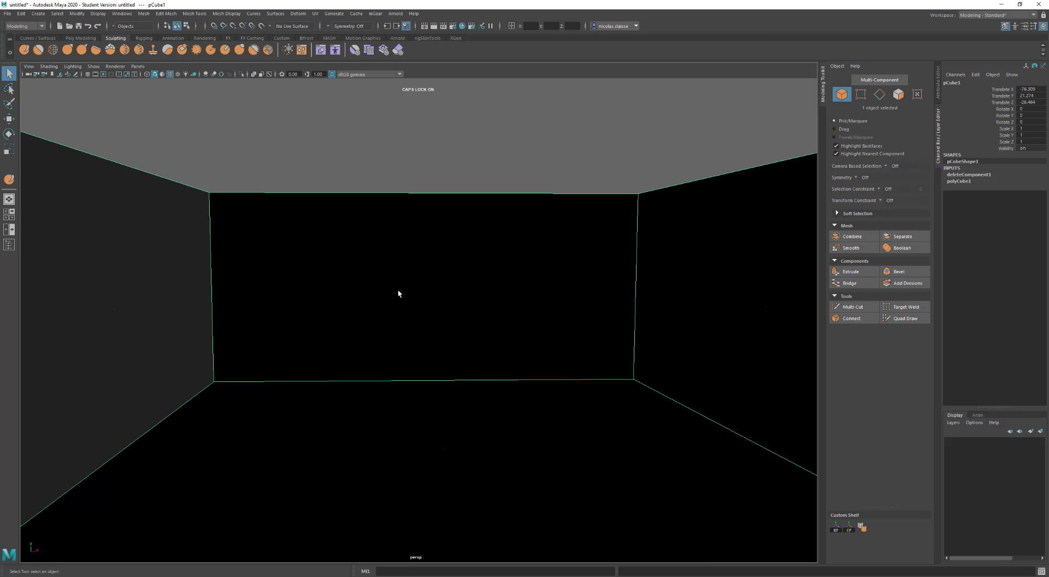
right_click_drag(398, 293, 401, 315)
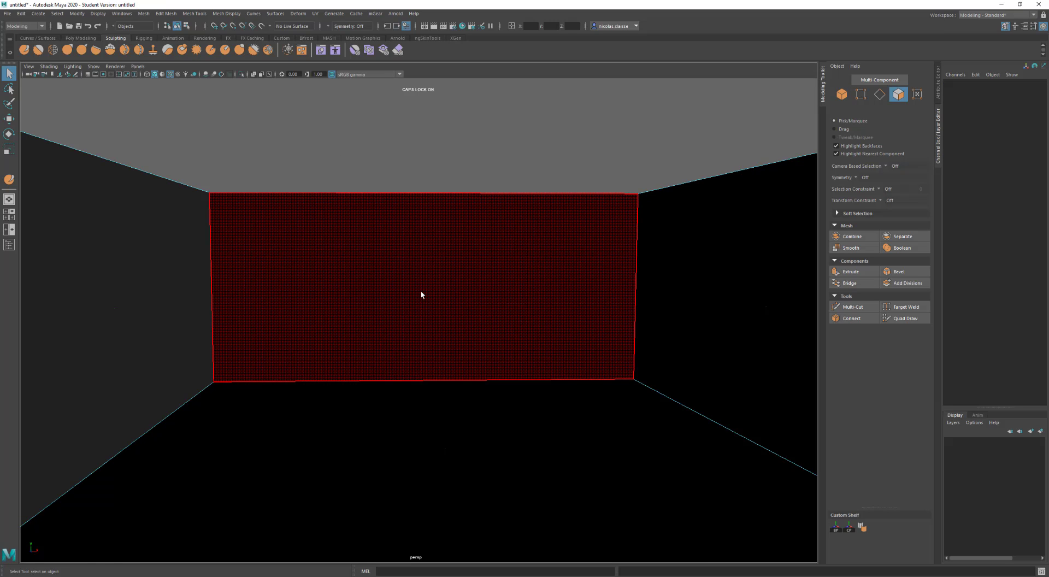
double_click(421, 292)
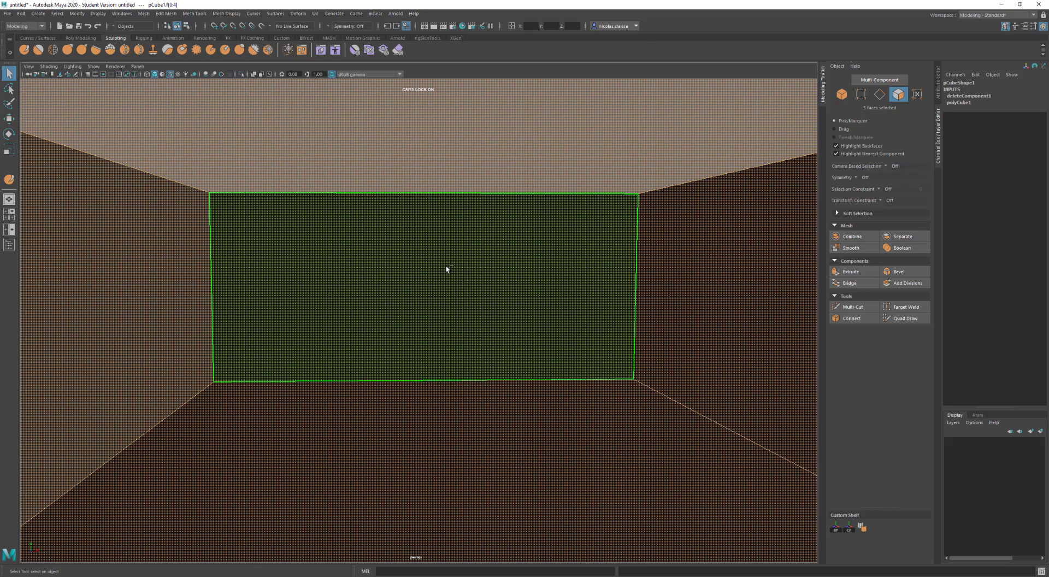
right_click_drag(447, 269, 502, 324, "shift")
right_click_drag(497, 282, 553, 296, "shift")
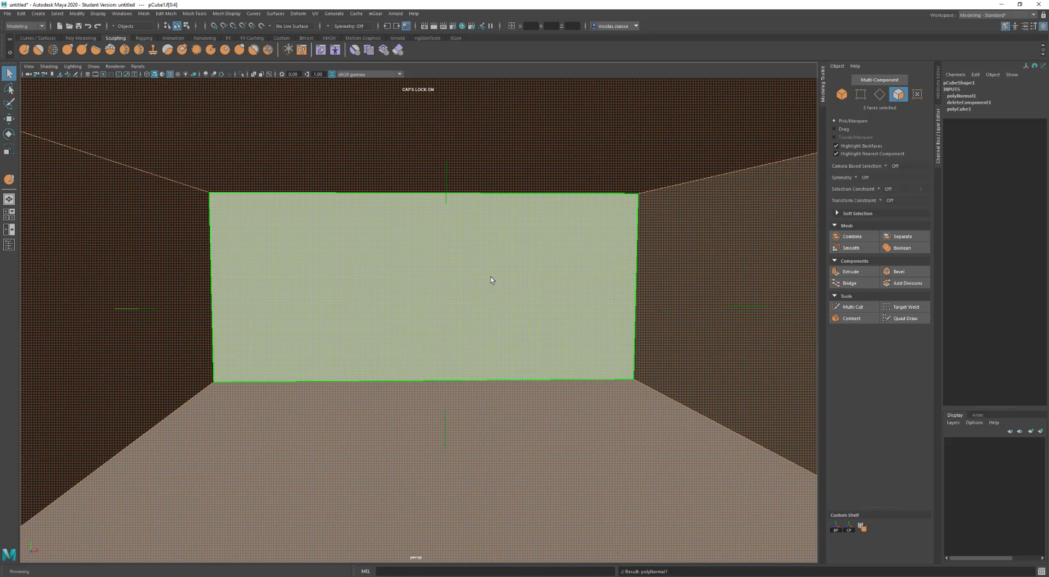
scroll(491, 278, "down", 5)
left_click_drag(496, 294, 487, 290, "alt")
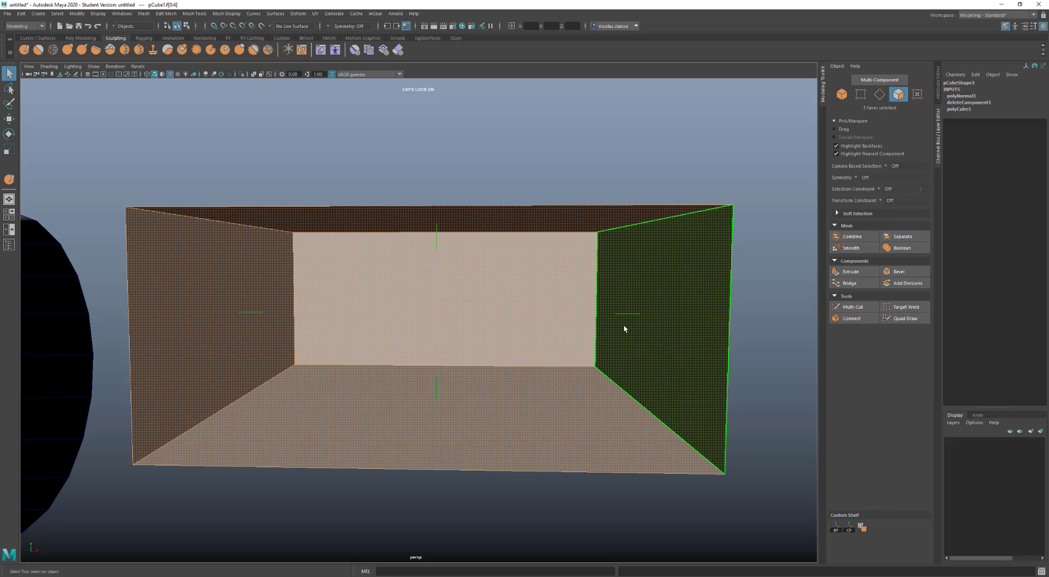
left_click(760, 335)
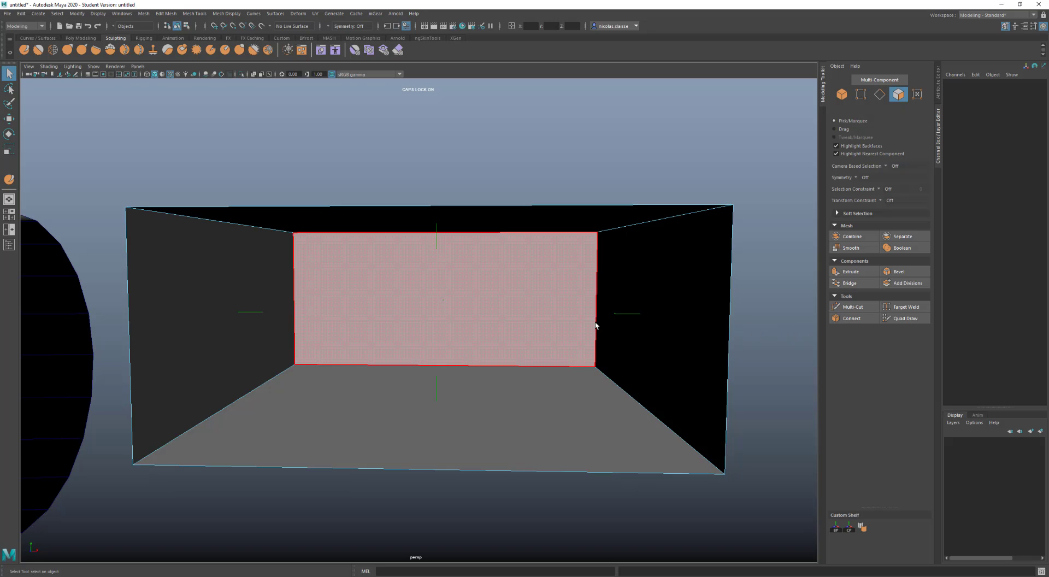
Step: Create a polygon sphere with a radius of about 150, large enough to cover the middle of the scene
scroll(304, 335, "down", 6)
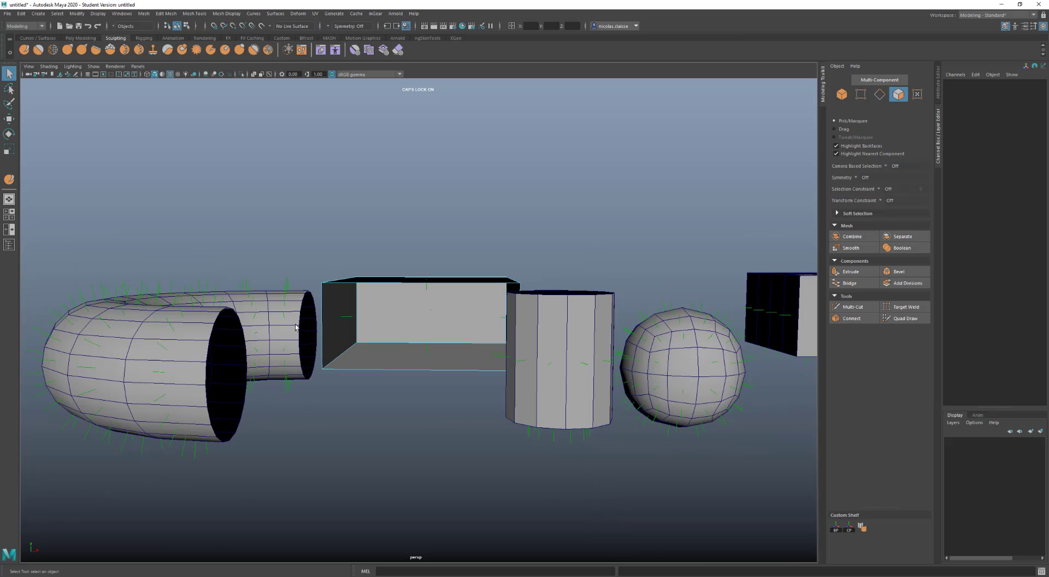
scroll(305, 336, "down", 5)
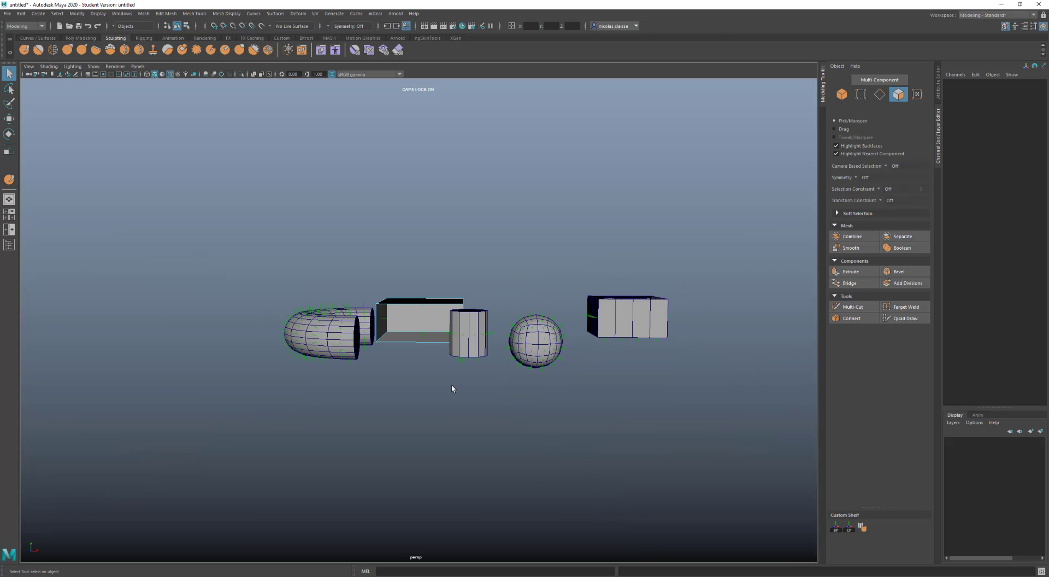
right_click_drag(452, 389, 493, 380, "shift")
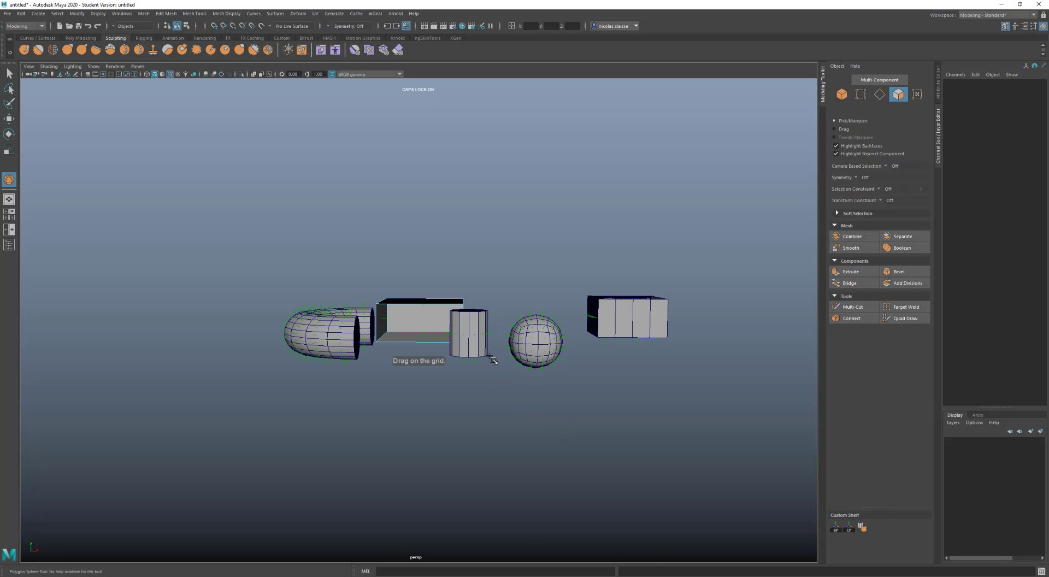
left_click_drag(493, 361, 533, 435, "alt")
key("Delete")
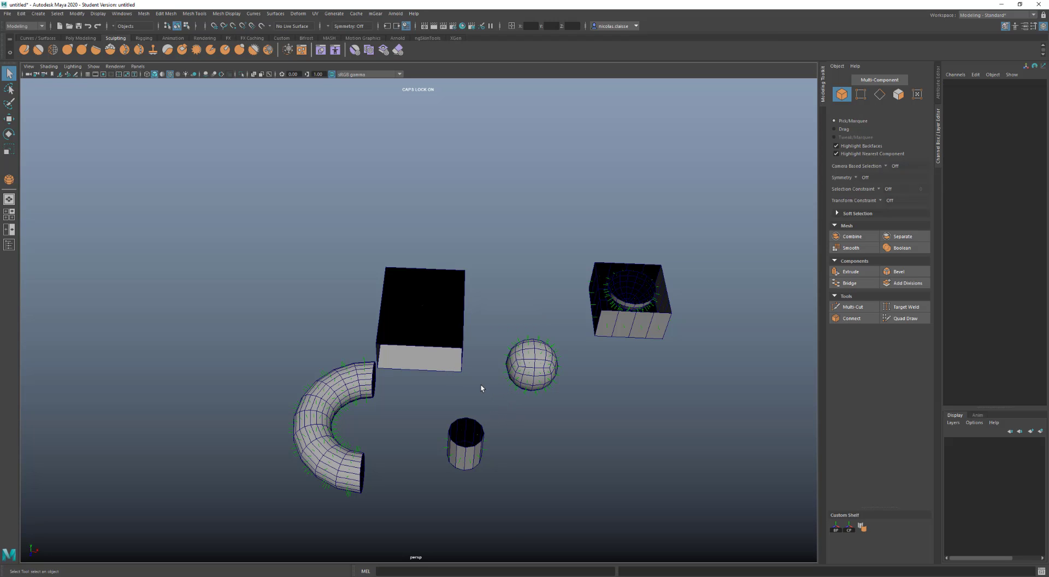
right_click_drag(481, 388, 489, 363, "shift")
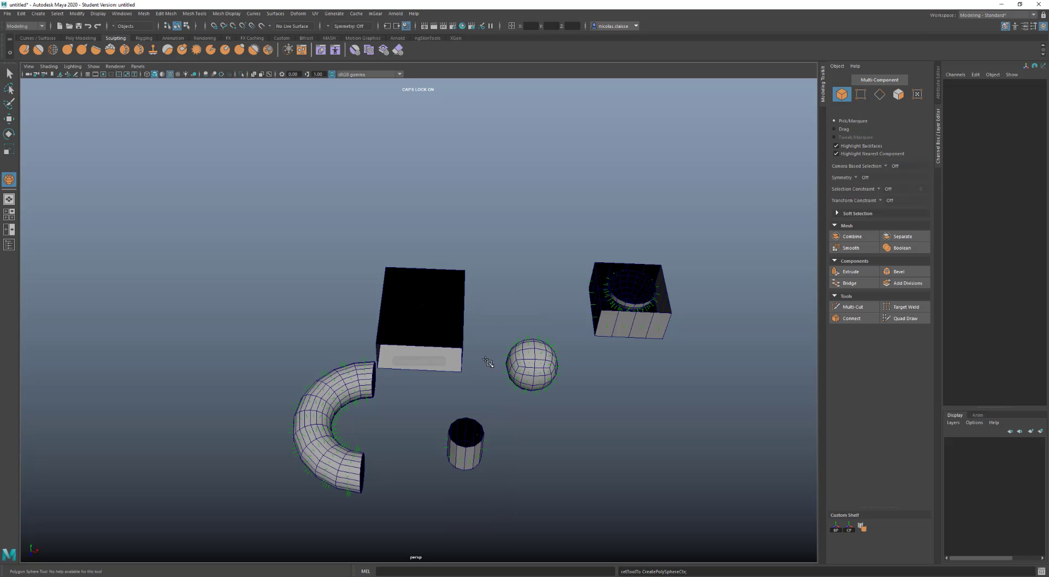
left_click_drag(488, 363, 680, 480)
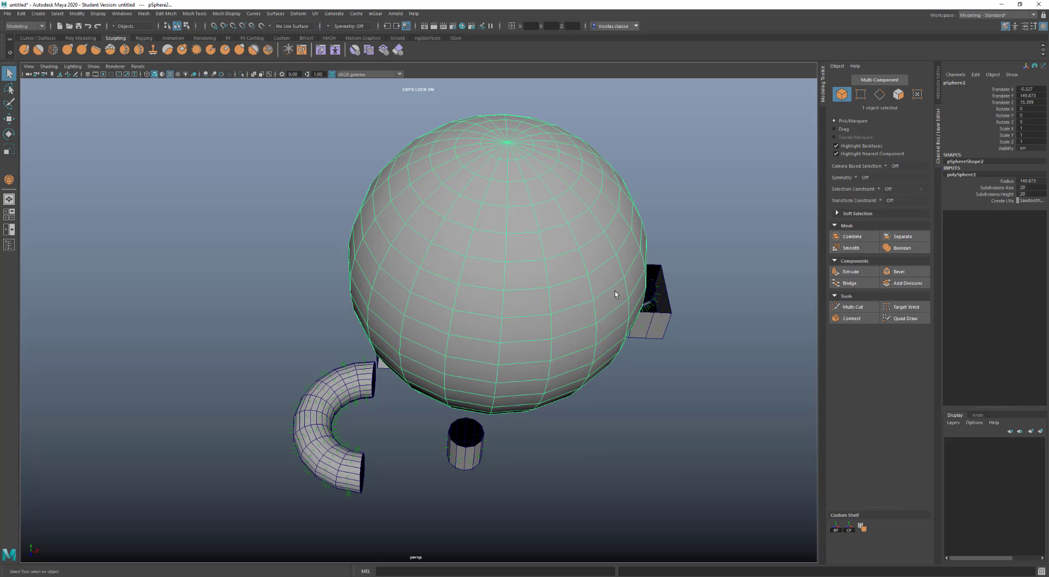
Step: Select all faces of the large sphere and reverse their normals
left_click_drag(553, 246, 539, 227, "alt")
scroll(539, 227, "up", 6)
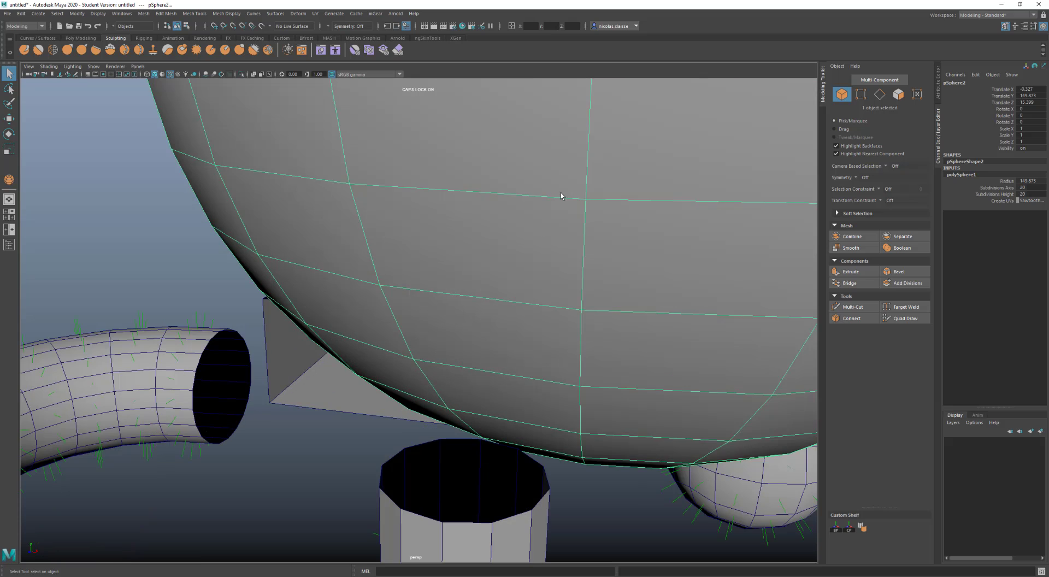
scroll(560, 192, "up", 5)
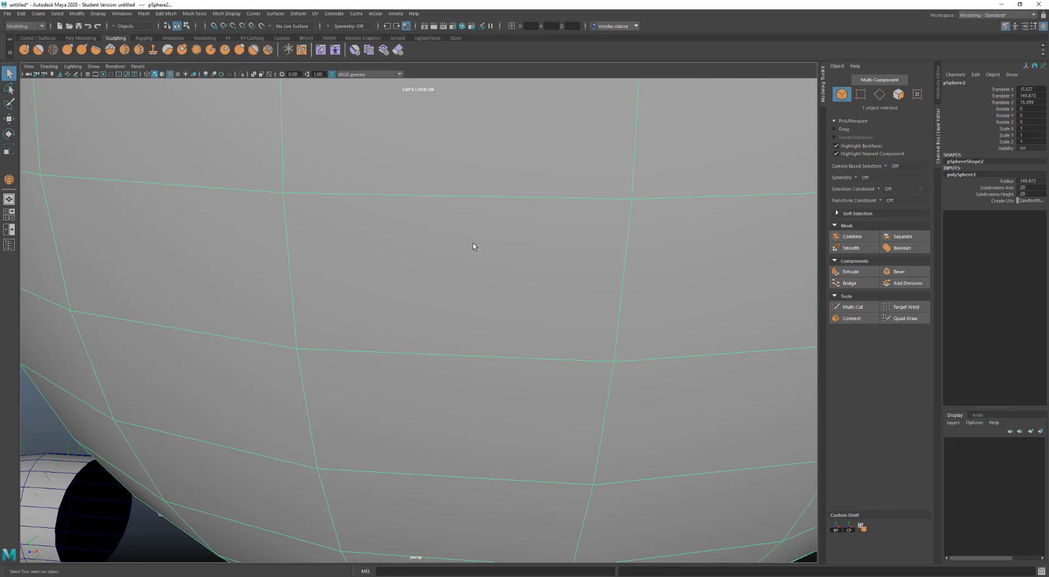
mouse_move(473, 246)
right_mouse_down()
mouse_move(474, 271)
mouse_move(473, 261)
mouse_move(536, 265)
right_mouse_up()
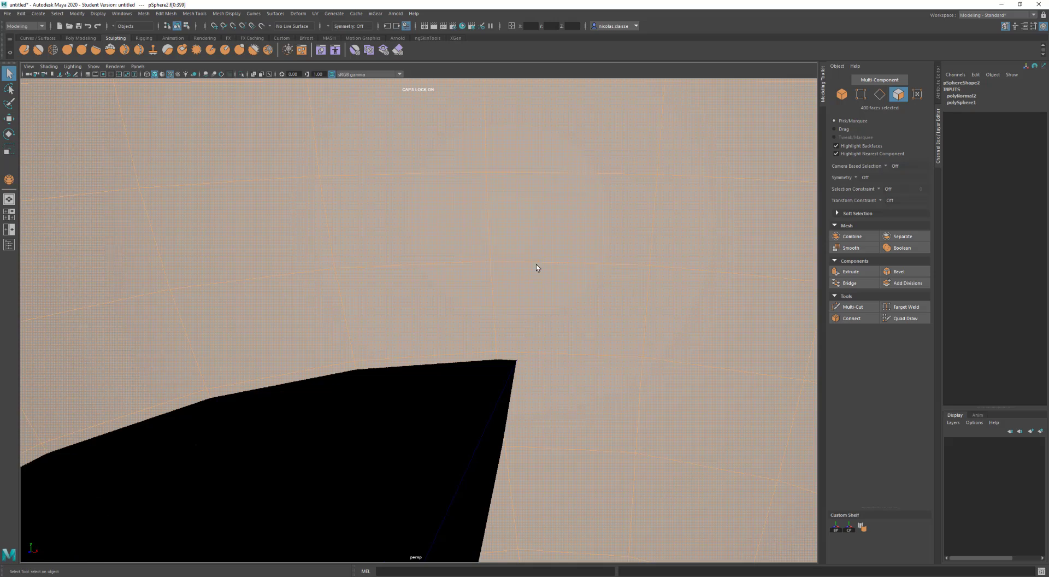
Step: Inspect the reversed sphere from inside and outside, then return to object mode and delete it
middle_click_drag(539, 261, 288, 323, "alt")
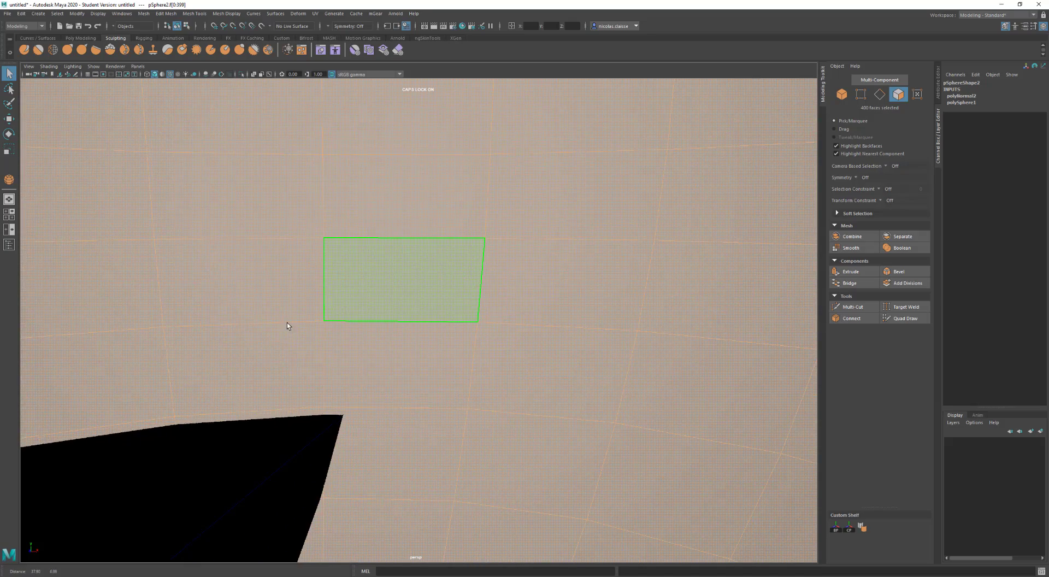
scroll(288, 323, "up", 5)
scroll(288, 323, "down", 5)
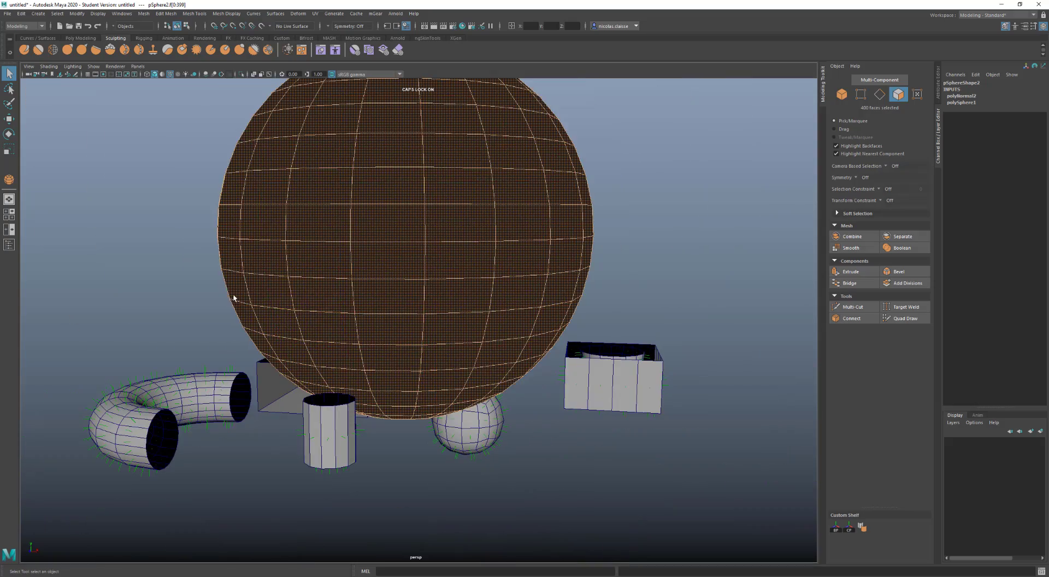
key("F8")
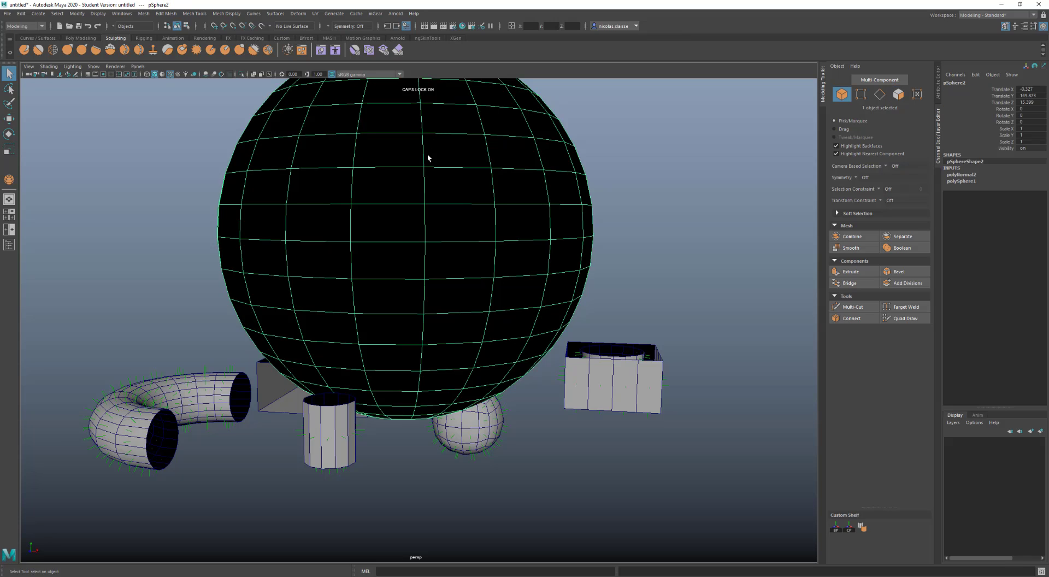
key("Delete")
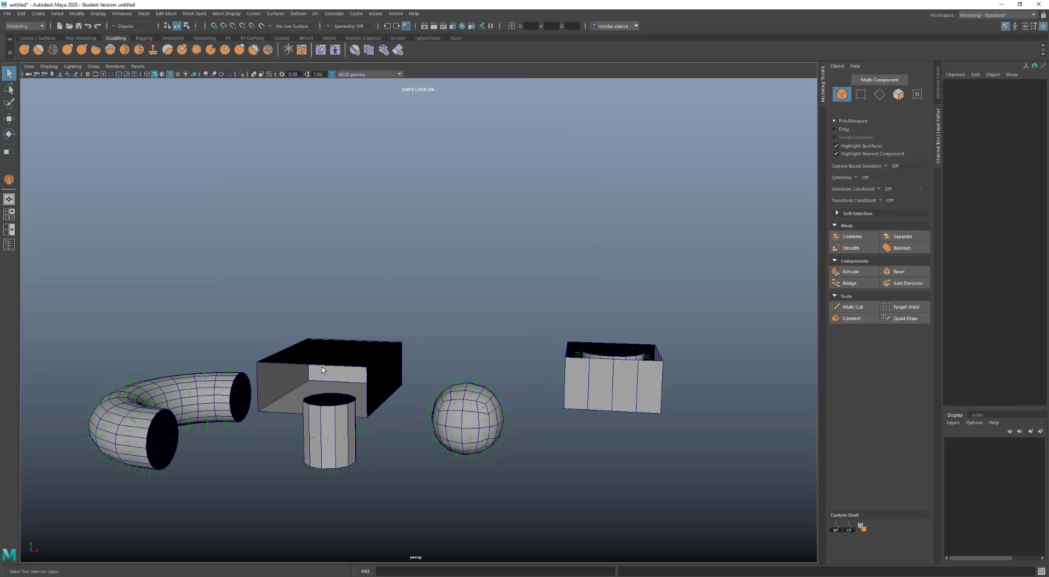
Step: Select all faces of the half-torus tube and reverse their normals, then clear the selection
left_click_drag(301, 393, 579, 321, "alt")
scroll(277, 298, "up", 5)
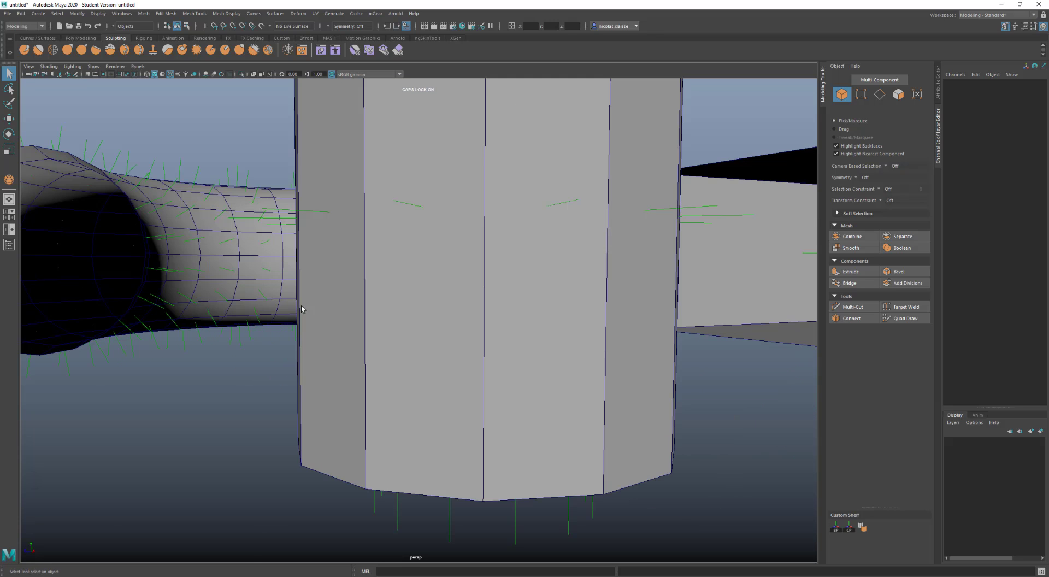
middle_click_drag(140, 293, 275, 343, "alt")
right_click(341, 347)
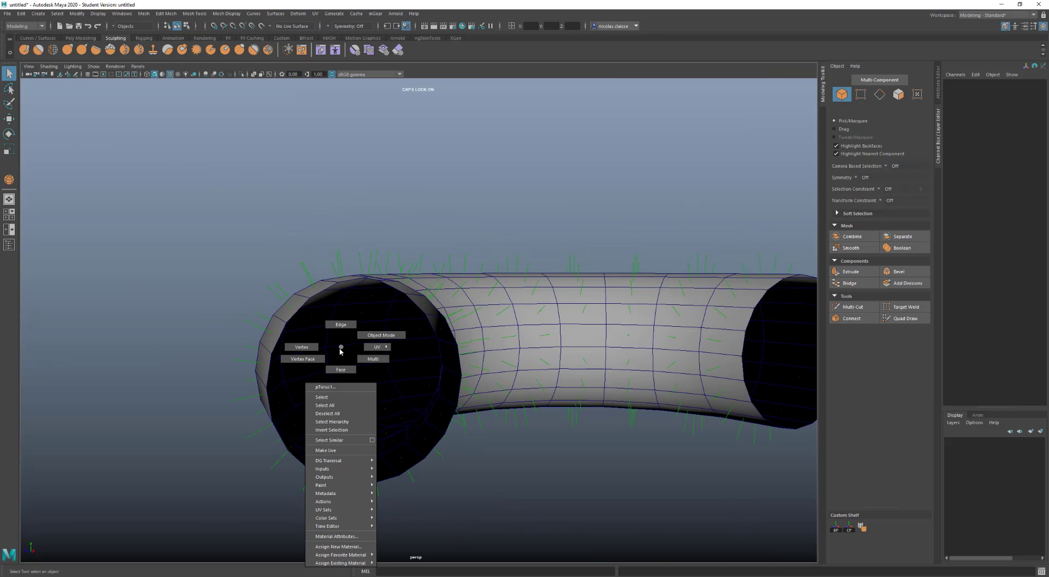
right_click_drag(342, 374, 401, 373)
double_click(341, 364)
right_click(341, 363, "shift")
left_click(497, 479)
scroll(376, 422, "up", 8)
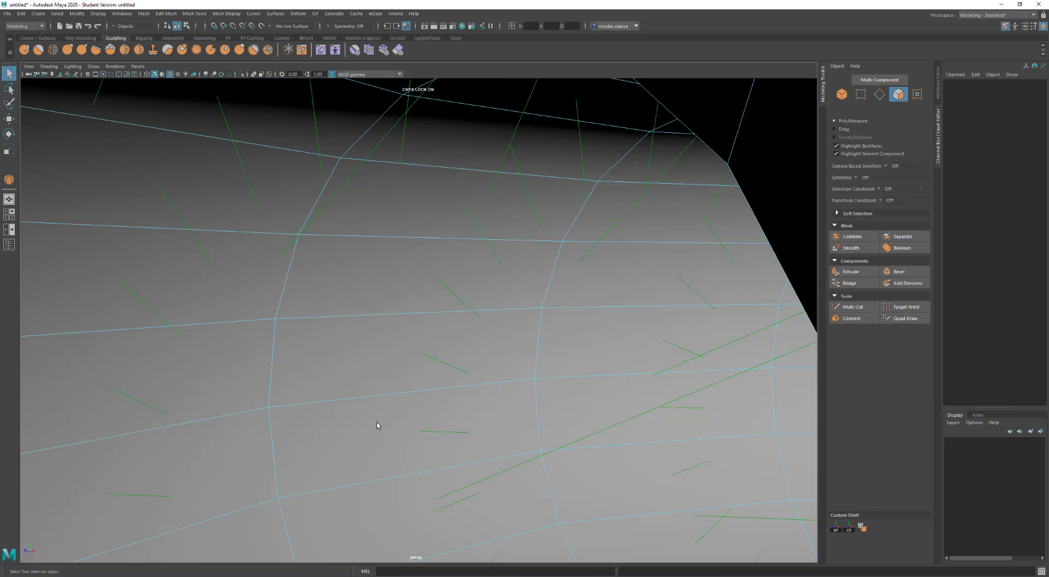
Step: Inspect the reversed half-torus, return to object mode, and delete both the half-torus tube and the open cube
middle_click_drag(373, 435, 417, 395, "alt")
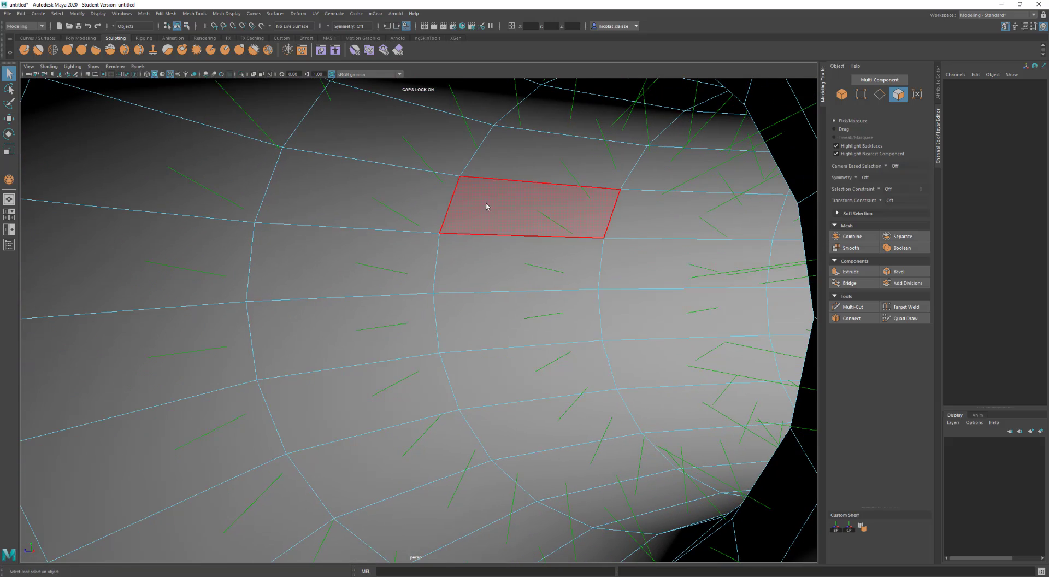
scroll(566, 335, "down", 10)
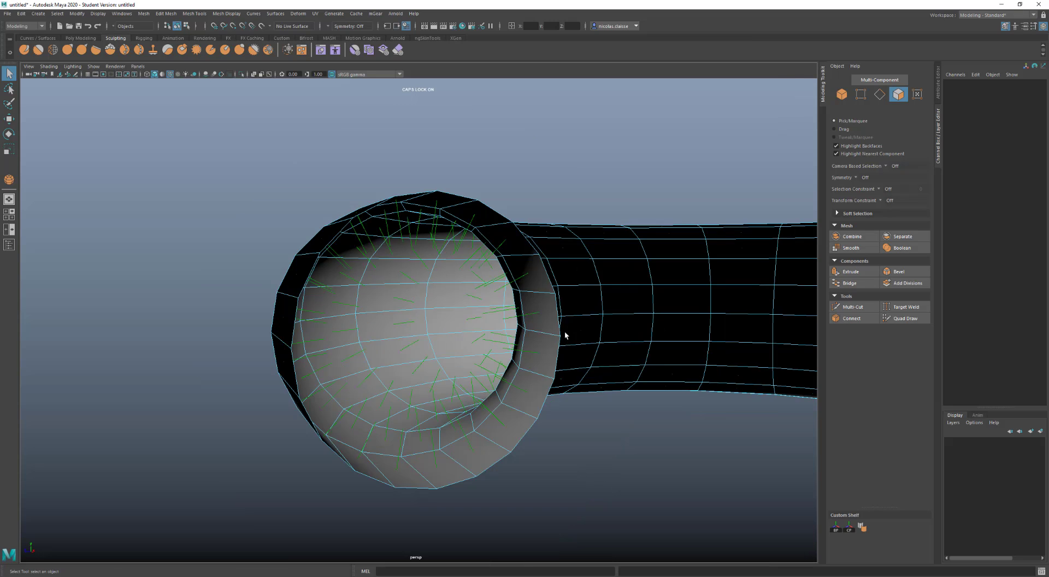
right_click_drag(600, 307, 716, 208)
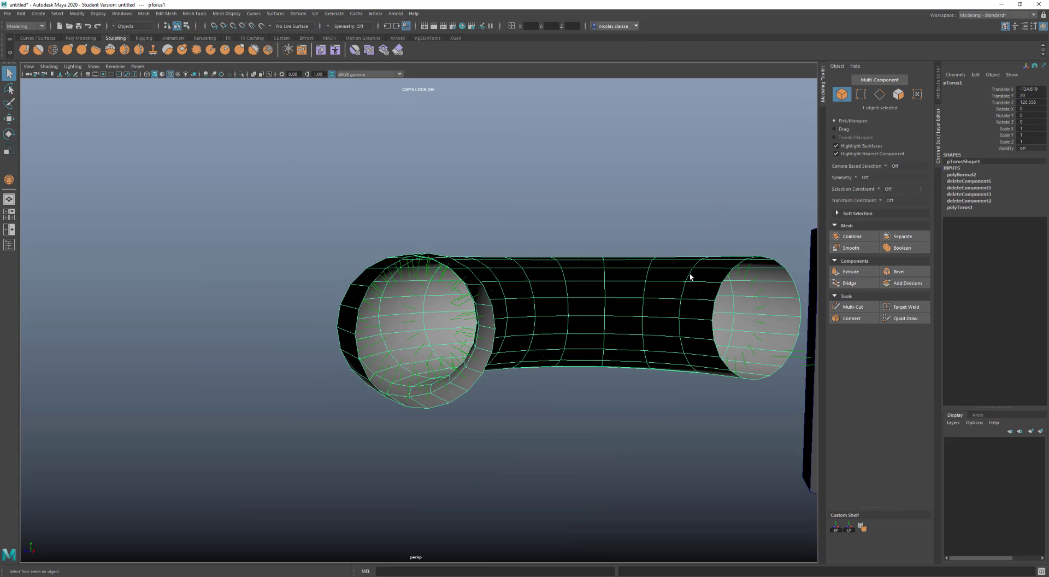
key("Delete")
left_click(732, 298)
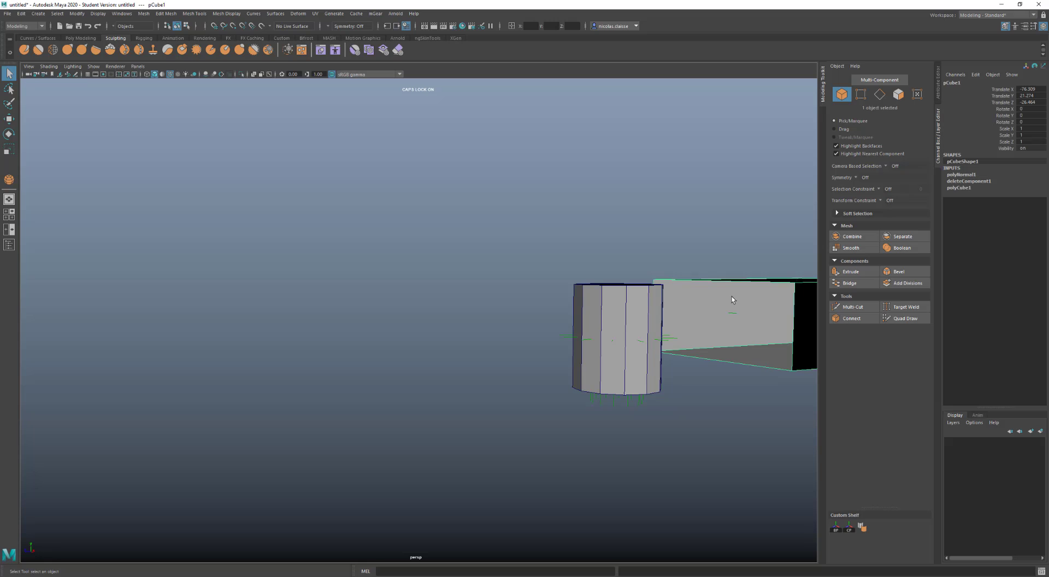
key("Delete")
Step: Extrude all faces of the open cylinder with a thickness of -2.8 to give it solid walls
left_click_drag(616, 337, 631, 349, "alt")
left_click(757, 527)
key("f")
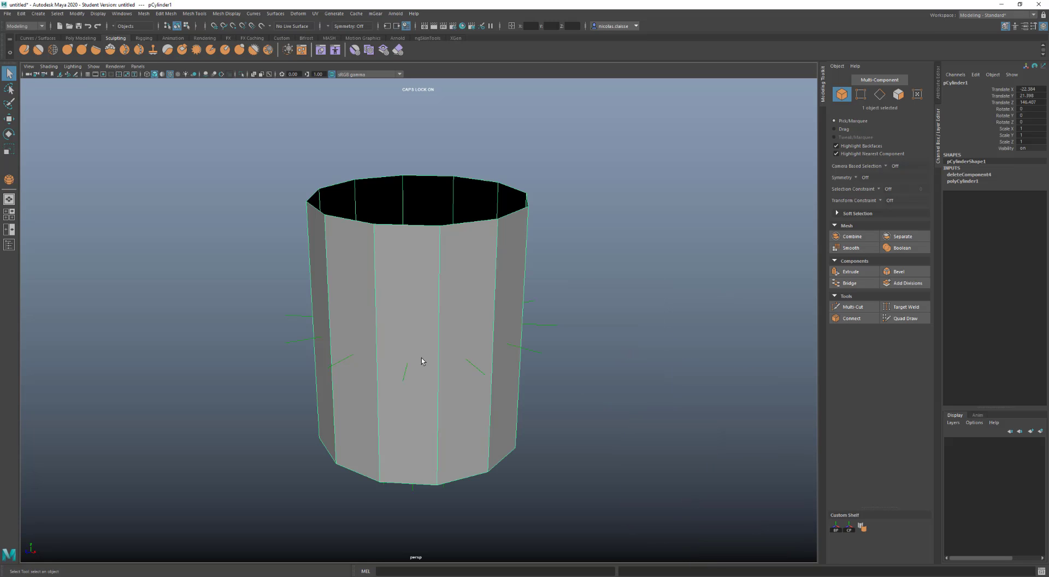
left_click_drag(437, 359, 444, 359, "alt")
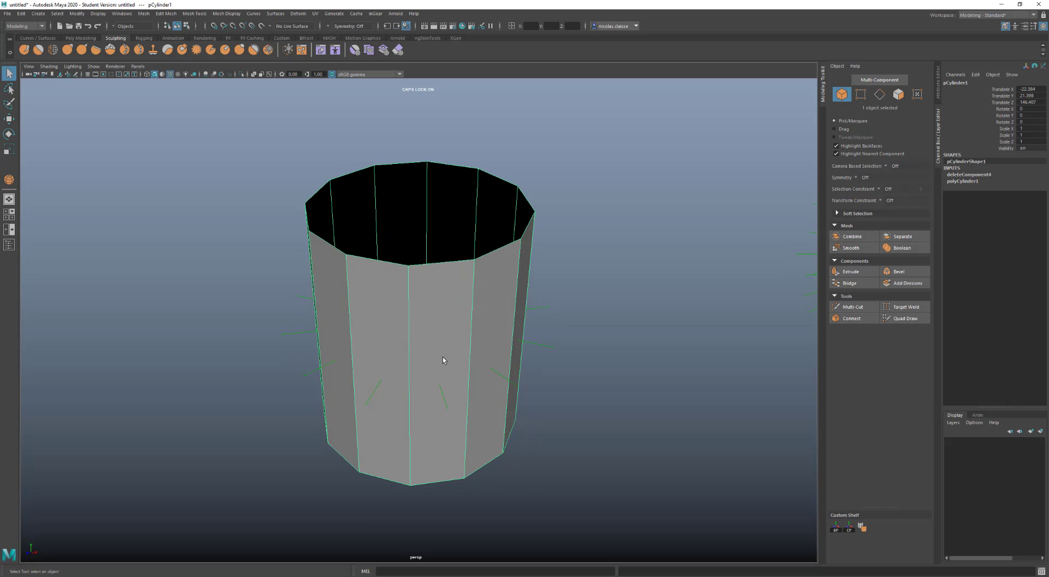
right_click_drag(443, 359, 443, 379, "shift")
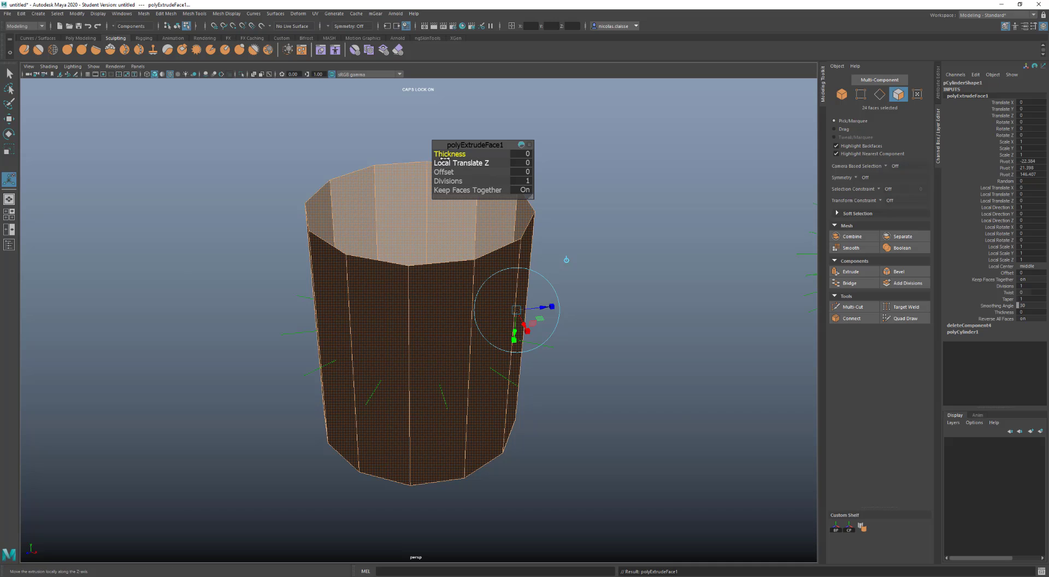
mouse_move(445, 159)
left_mouse_down()
mouse_move(468, 155)
mouse_move(437, 162)
left_mouse_up()
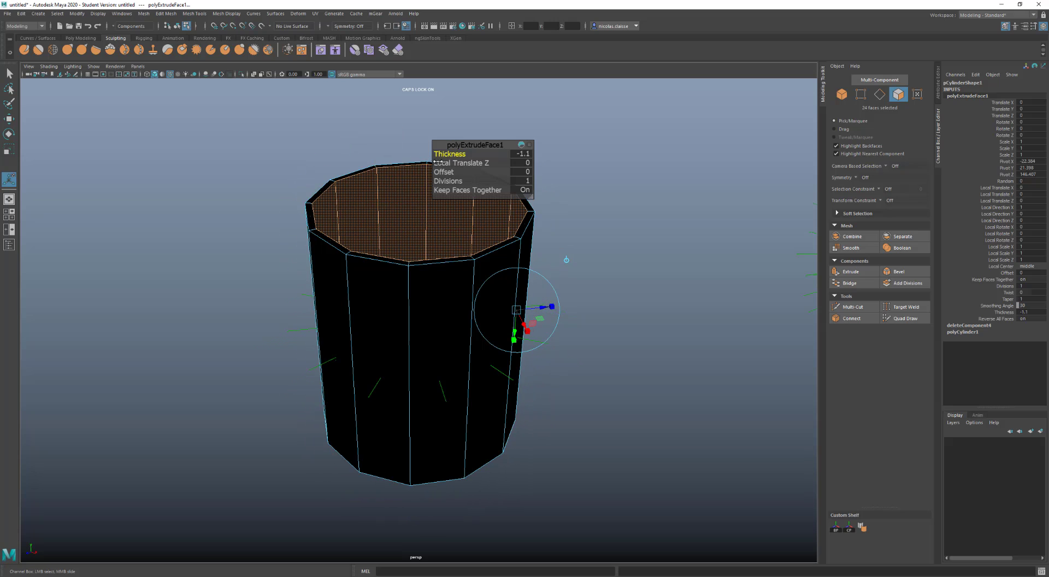
left_click_drag(316, 358, 350, 328, "alt")
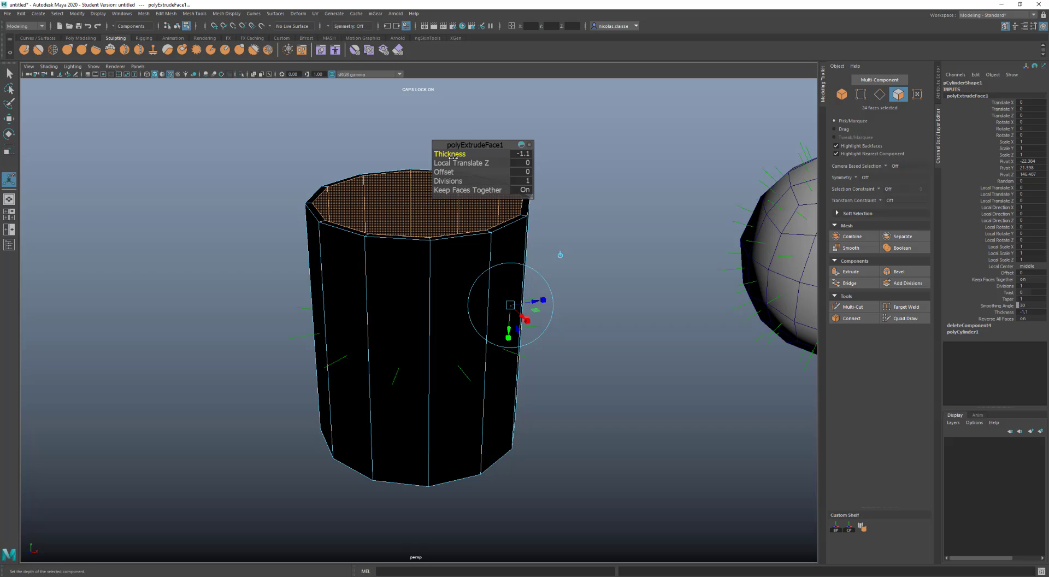
mouse_move(453, 155)
left_mouse_down()
mouse_move(408, 159)
mouse_move(446, 157)
left_mouse_up()
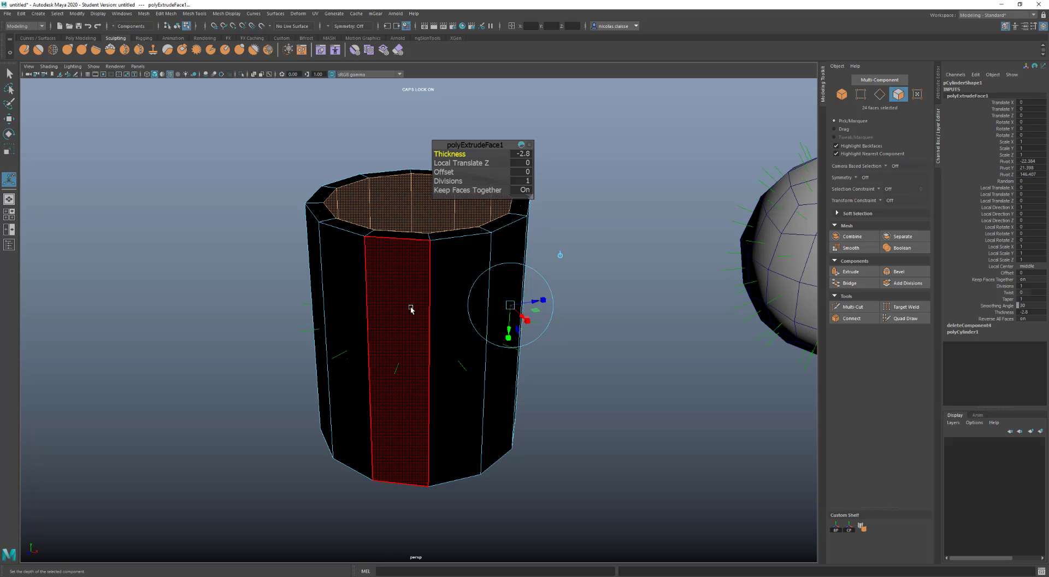
Step: Try reversing the normals of all faces on the thick-walled cylinder, then undo the reversal
left_click(420, 294)
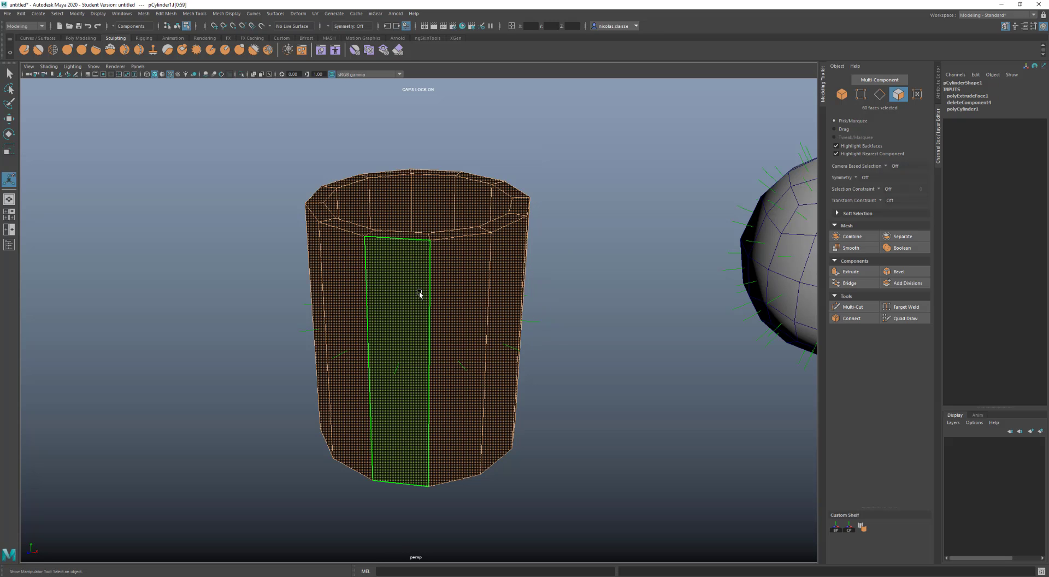
right_click_drag(420, 294, 471, 305, "shift")
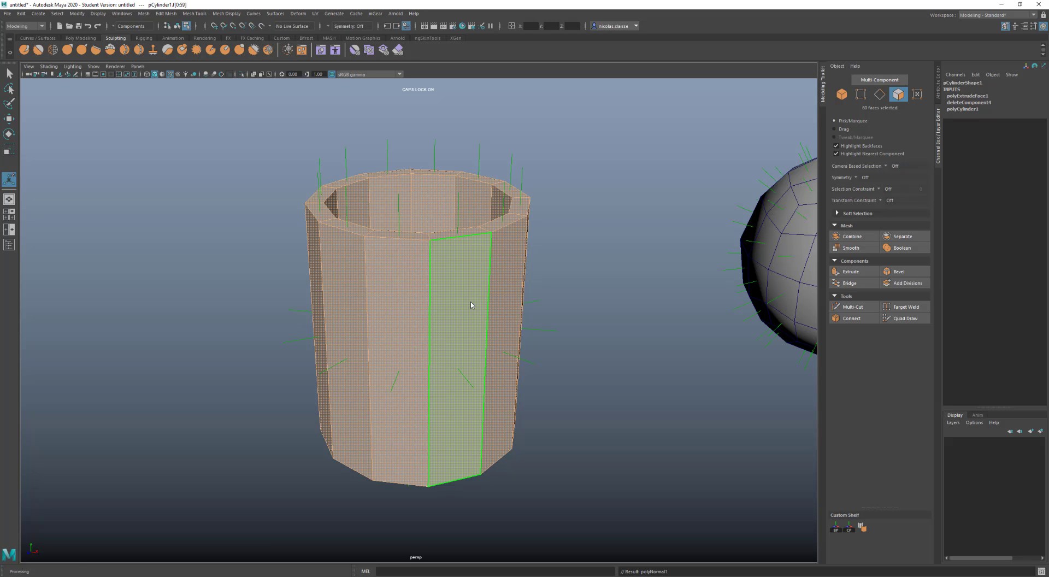
left_click(583, 319)
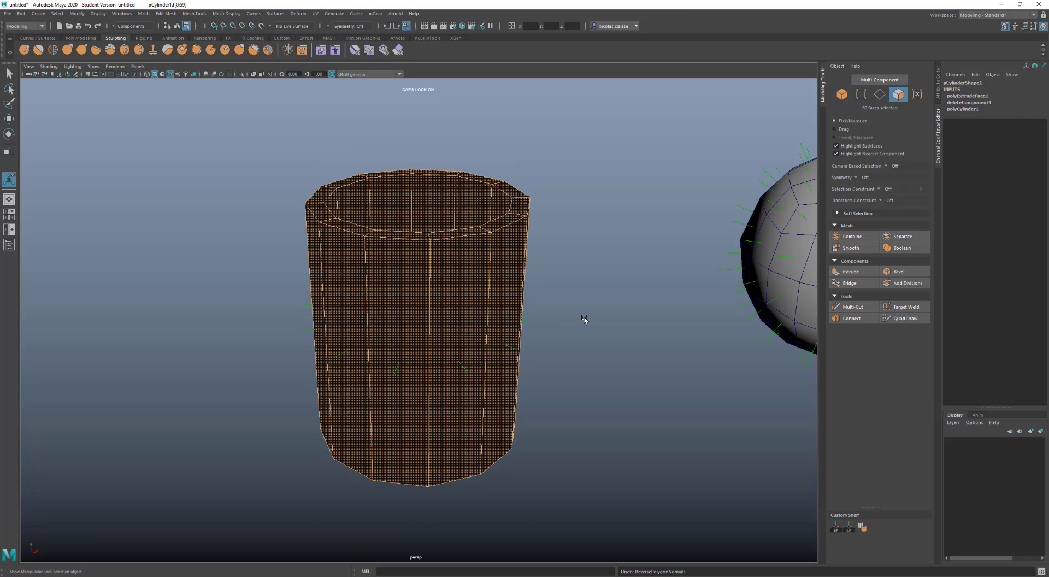
Step: Reverse the normals of all the thickened cylinder's faces so its outer walls face outward, then select one outer wall face
left_click(467, 304)
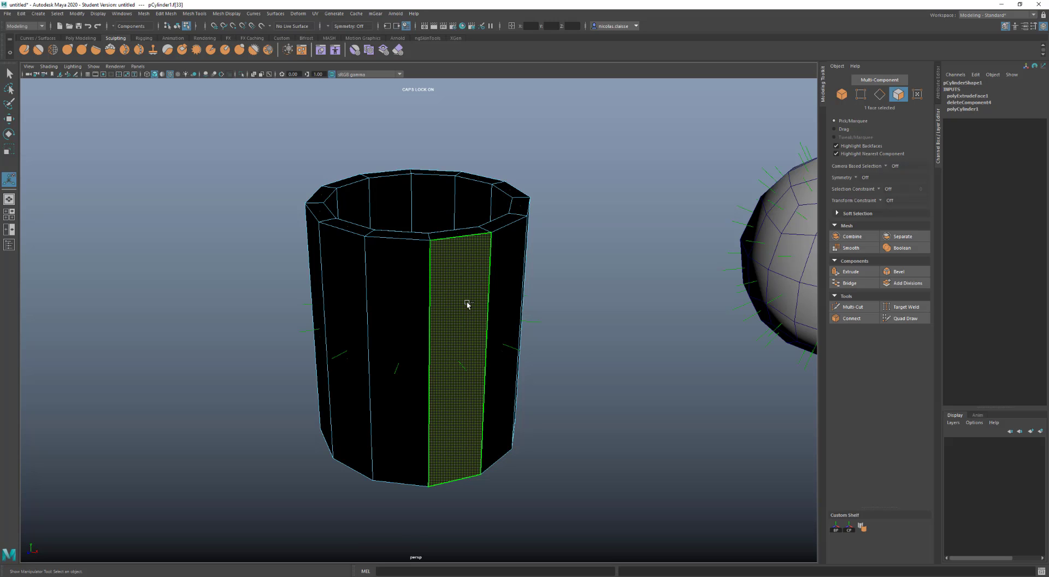
right_click_drag(468, 305, 526, 303, "shift")
right_click_drag(525, 305, 525, 305, "shift")
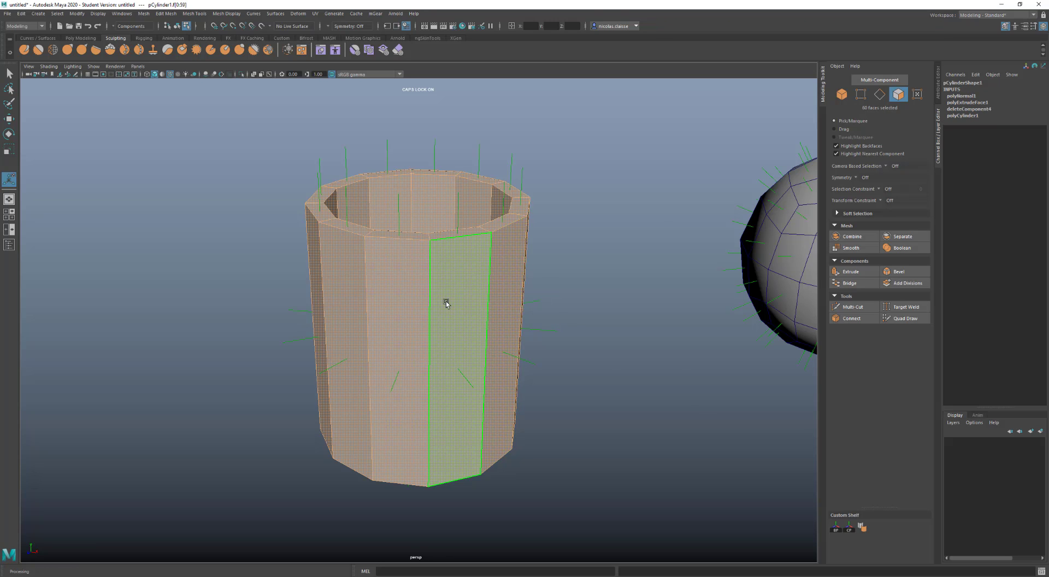
left_click(603, 335)
left_click(445, 339)
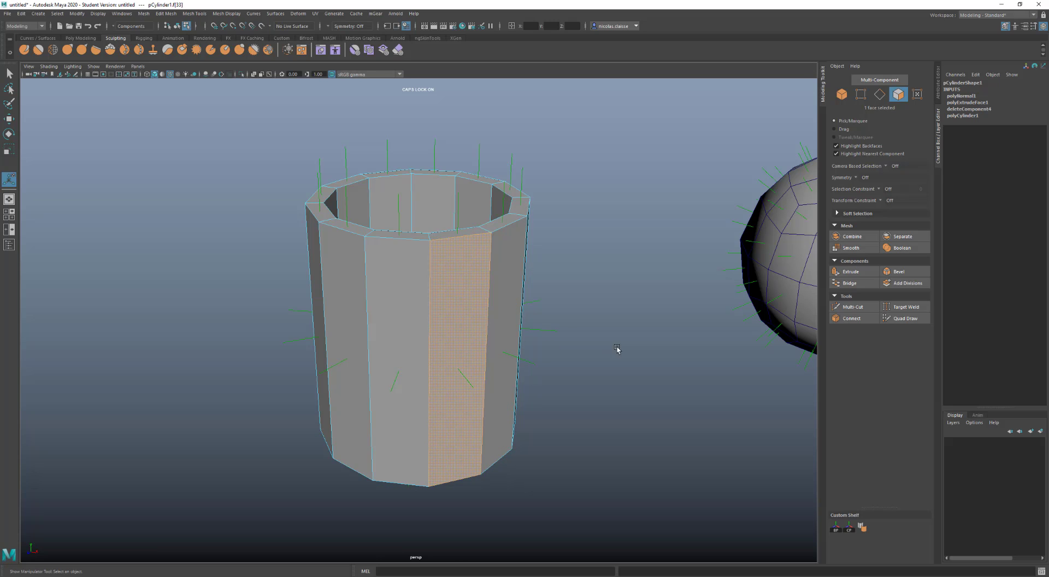
Step: Reverse the normal of a single face on the front of the sphere, then return to object mode and clear the selection
middle_click_drag(623, 342, 260, 331, "alt")
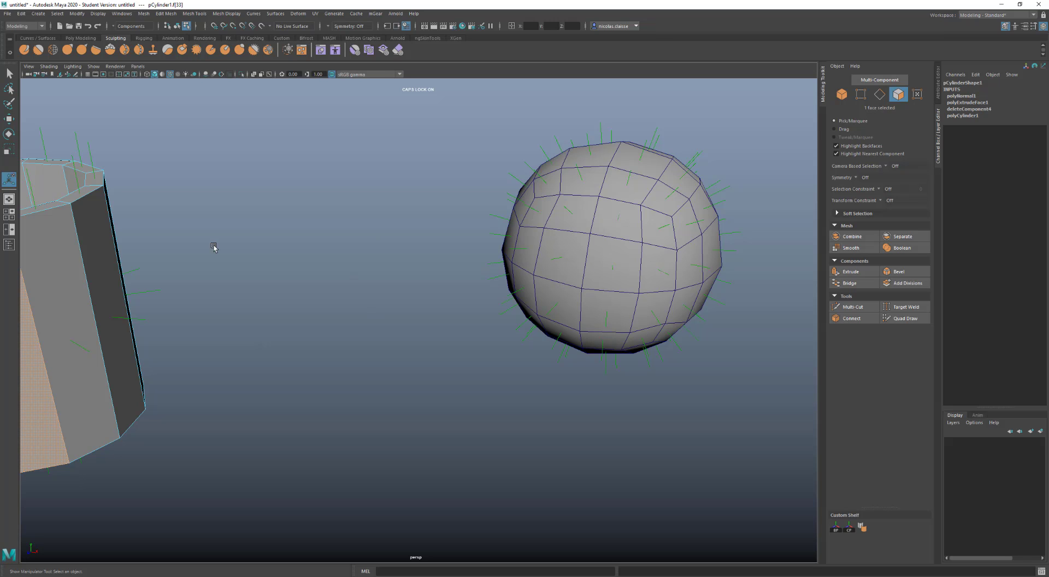
right_click_drag(93, 266, 136, 211)
left_click(566, 256)
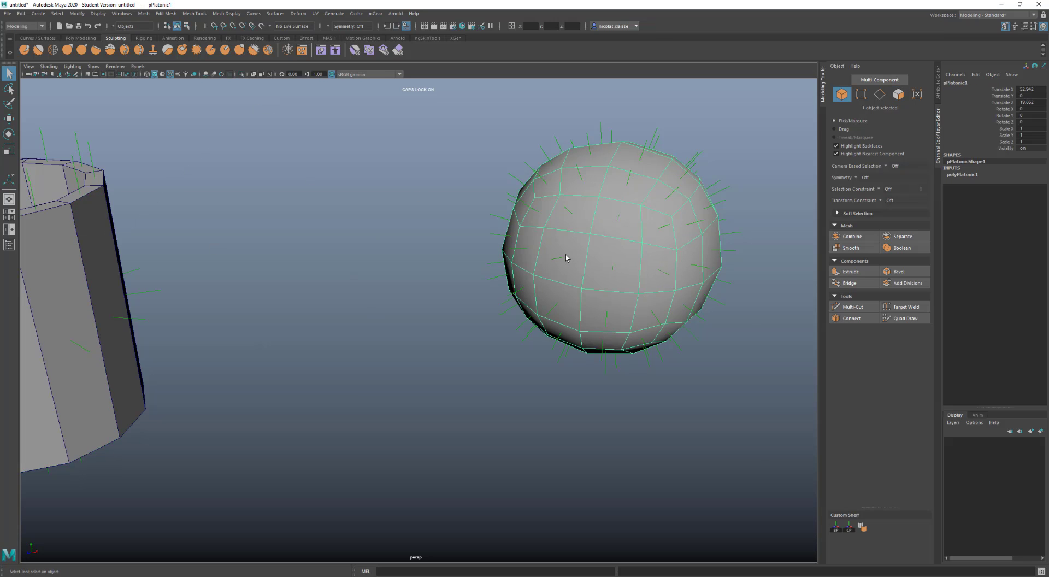
right_click_drag(574, 248, 623, 261)
left_click(573, 251)
right_click_drag(616, 208, 753, 120)
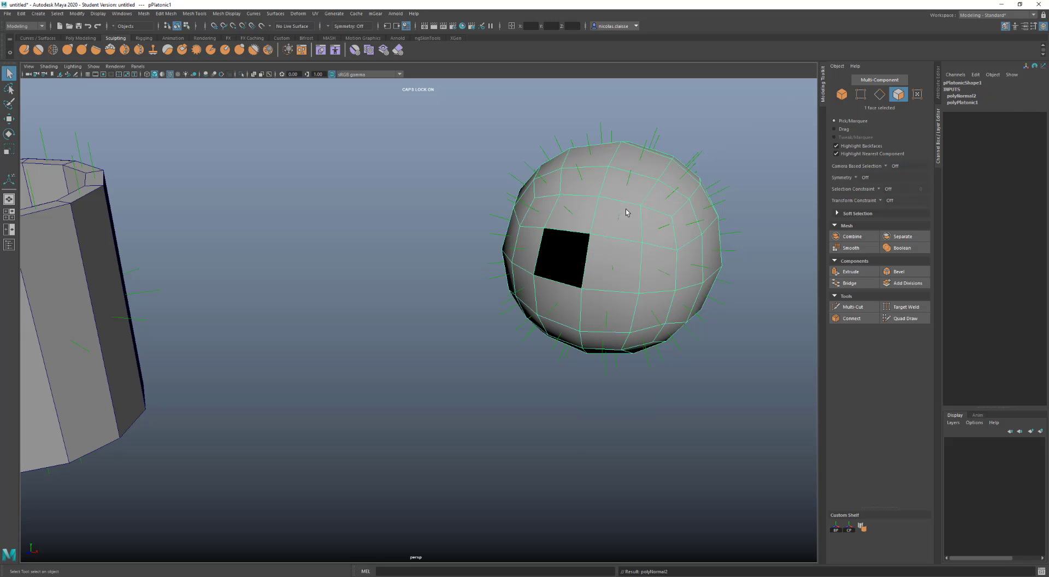
left_click(391, 291)
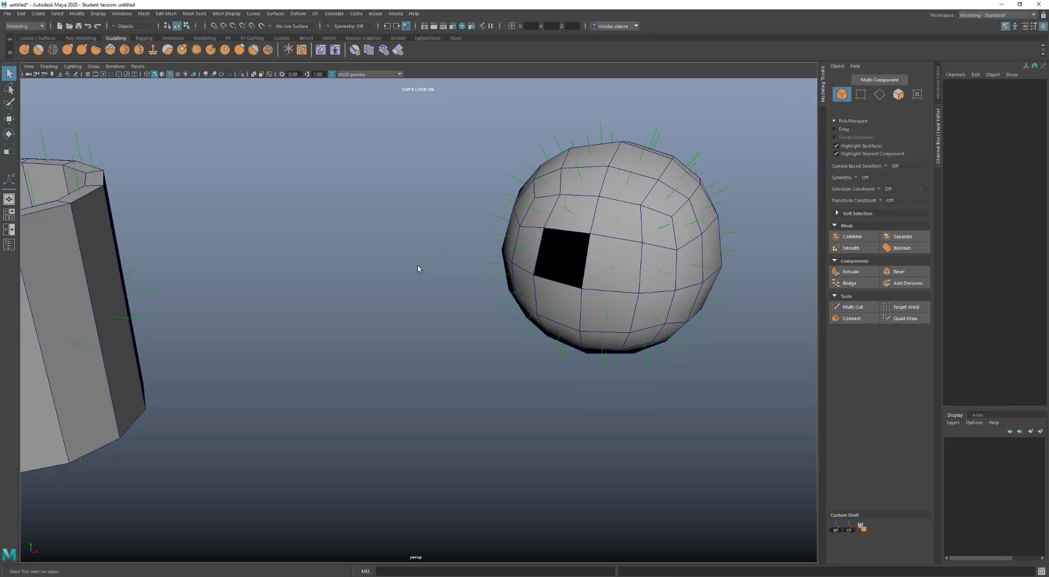
Step: Turn on two-sided lighting in the viewport and look at the sphere's reversed face
left_click(73, 67)
left_click(87, 125)
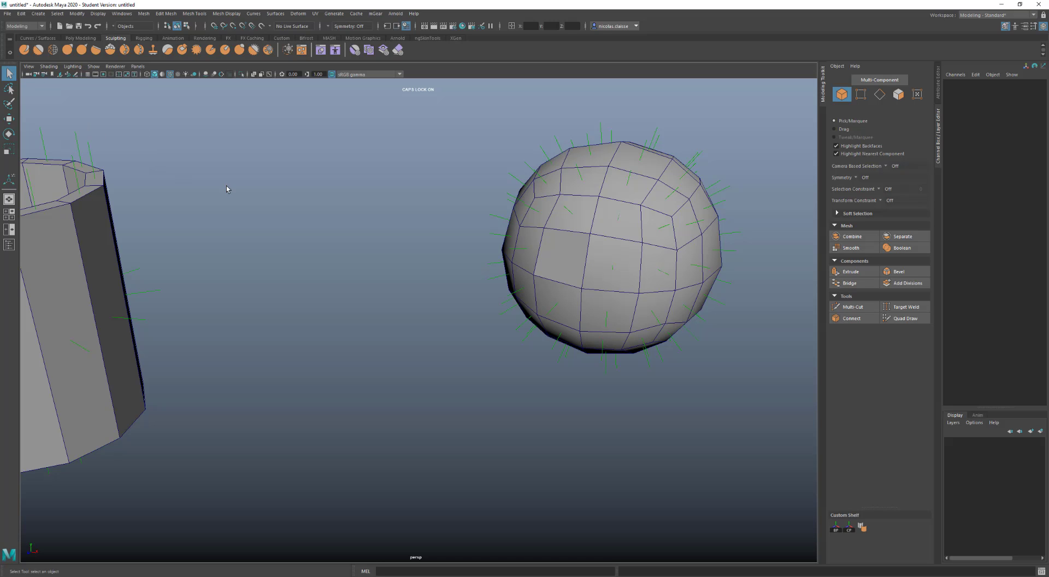
mouse_move(534, 265)
left_mouse_down("alt")
mouse_move(515, 253)
mouse_move(544, 248)
left_mouse_up("alt")
Step: Preview the sphere with smoothing to examine the area around the reversed face, then return to the unsmoothed display
left_click(668, 254)
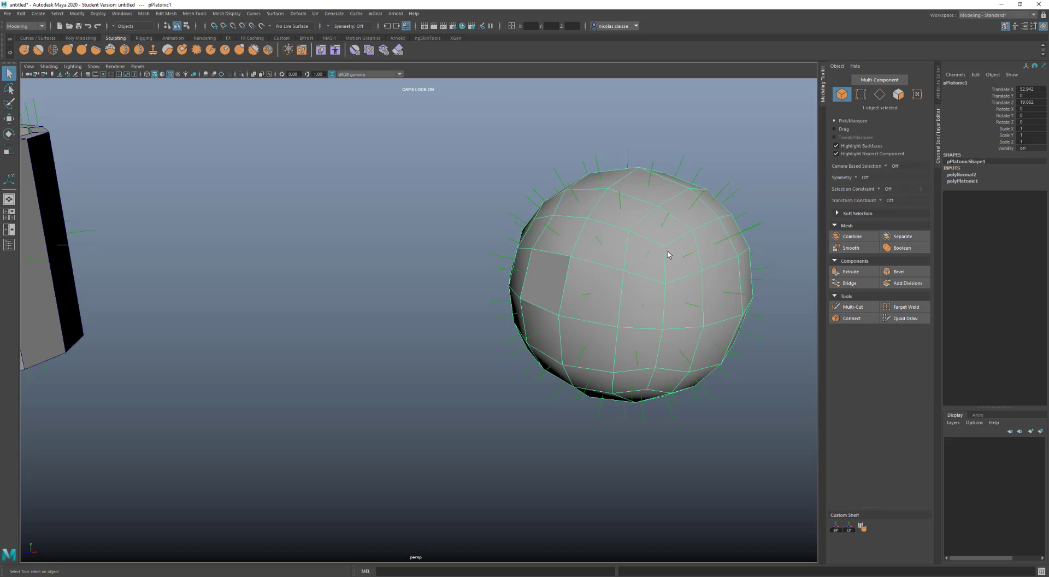
key("3")
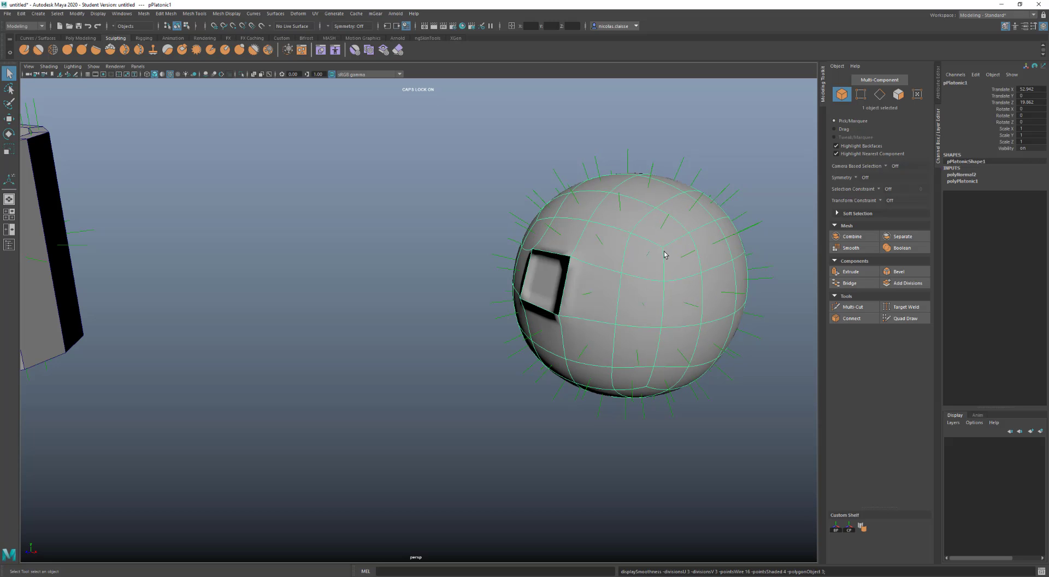
left_click_drag(653, 255, 259, 307, "alt")
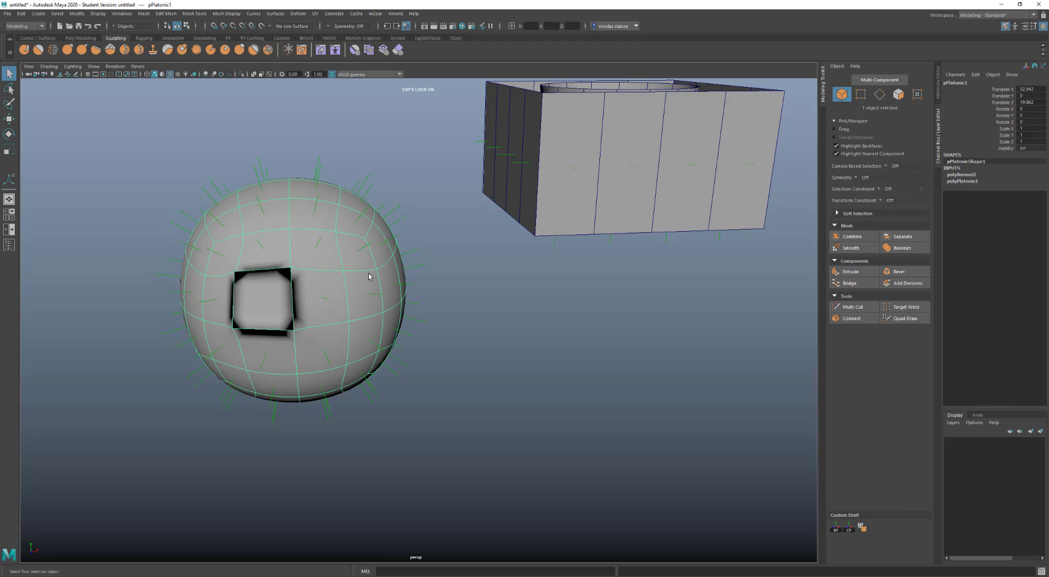
key("1")
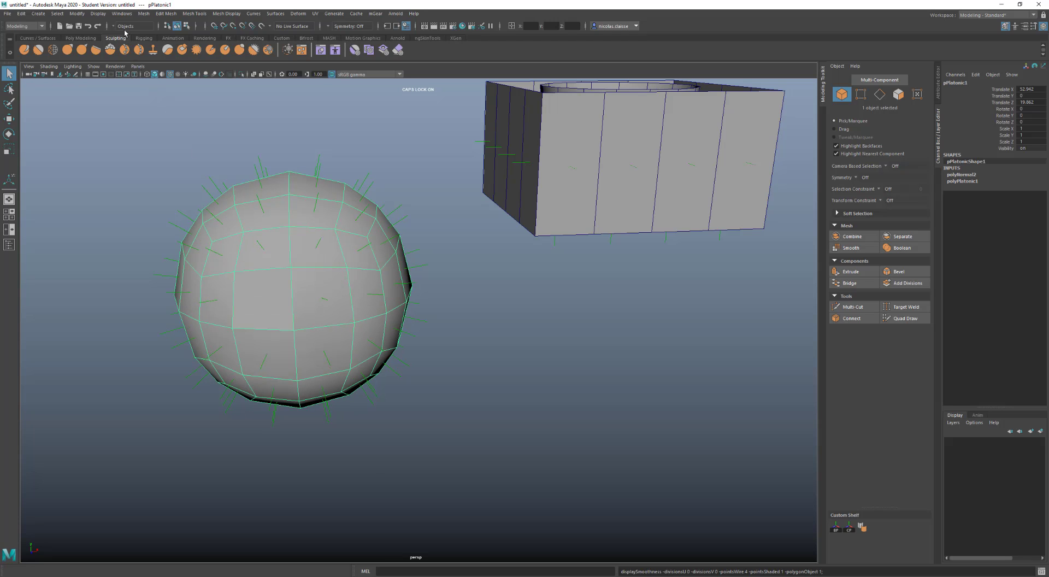
Step: Turn on the border edge display for the sphere to outline the reversed face, then activate the Sculpt tool
left_click(104, 16)
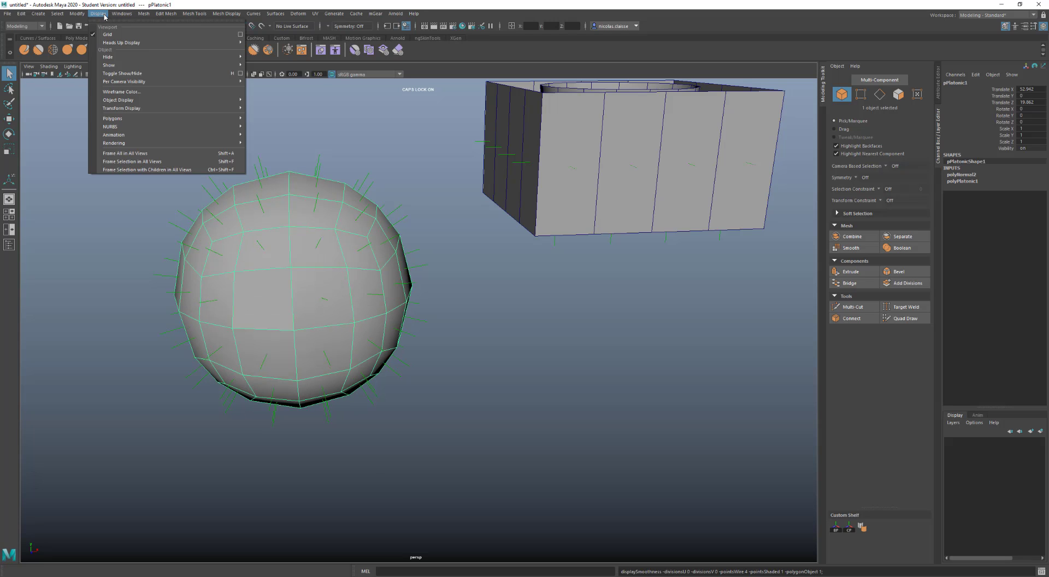
mouse_move(181, 121)
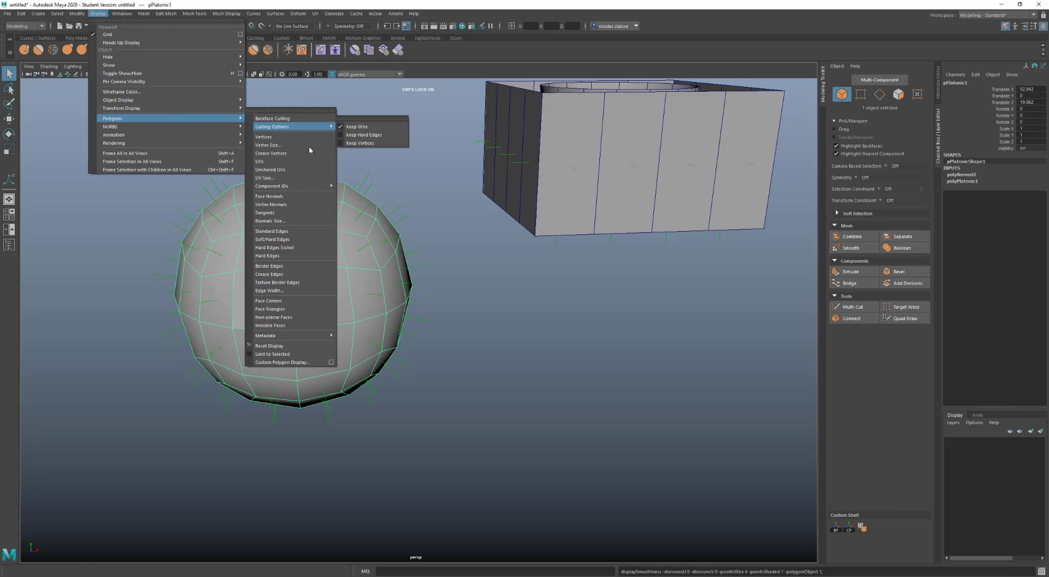
left_click(308, 266)
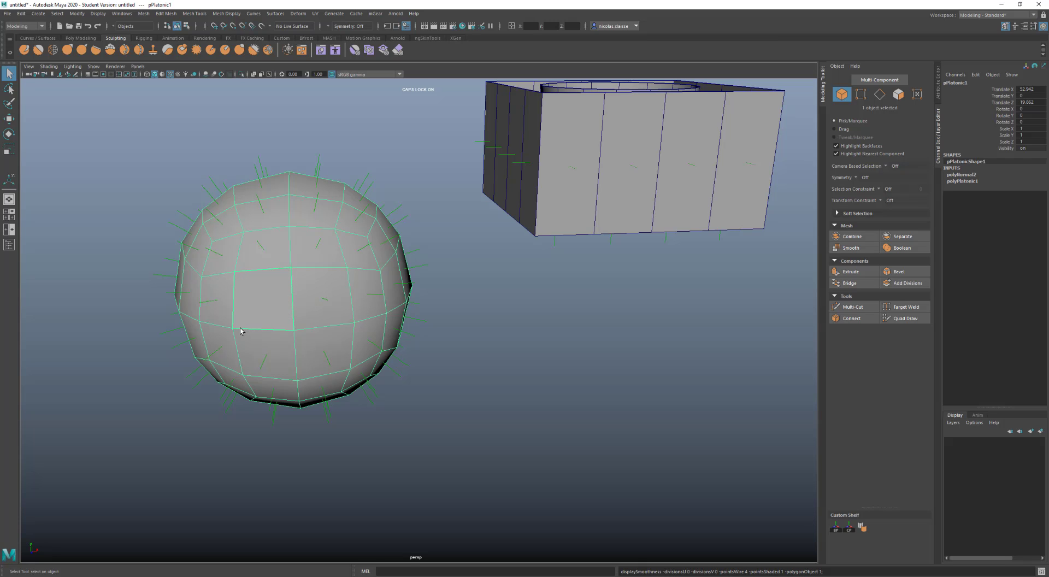
middle_click_drag(332, 290, 401, 265, "alt")
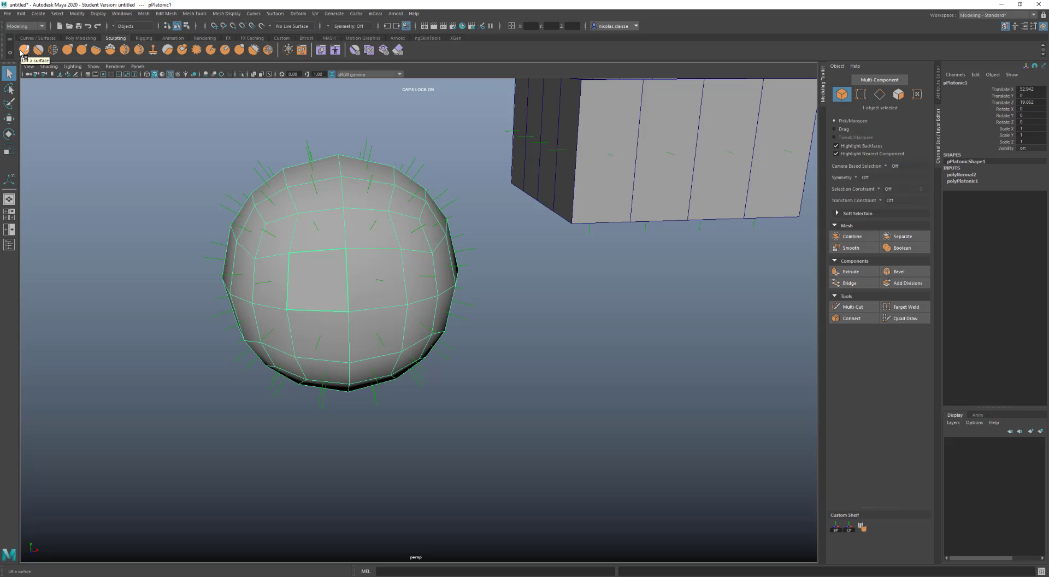
left_click(24, 52)
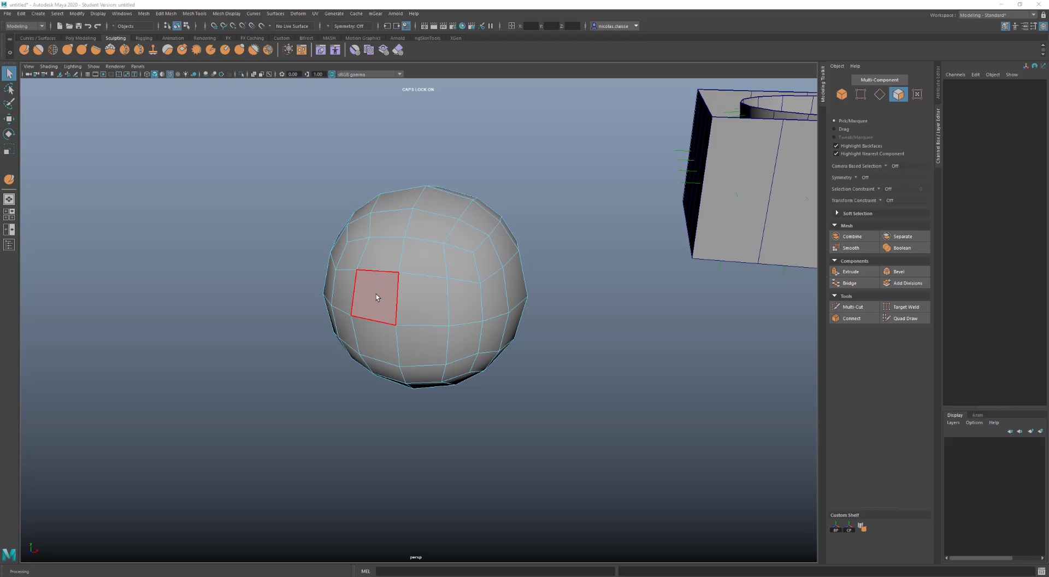
Step: Reverse the normal of the sphere's flipped face back to match its neighbours, clear the face selection, and return to object mode
left_click(377, 297)
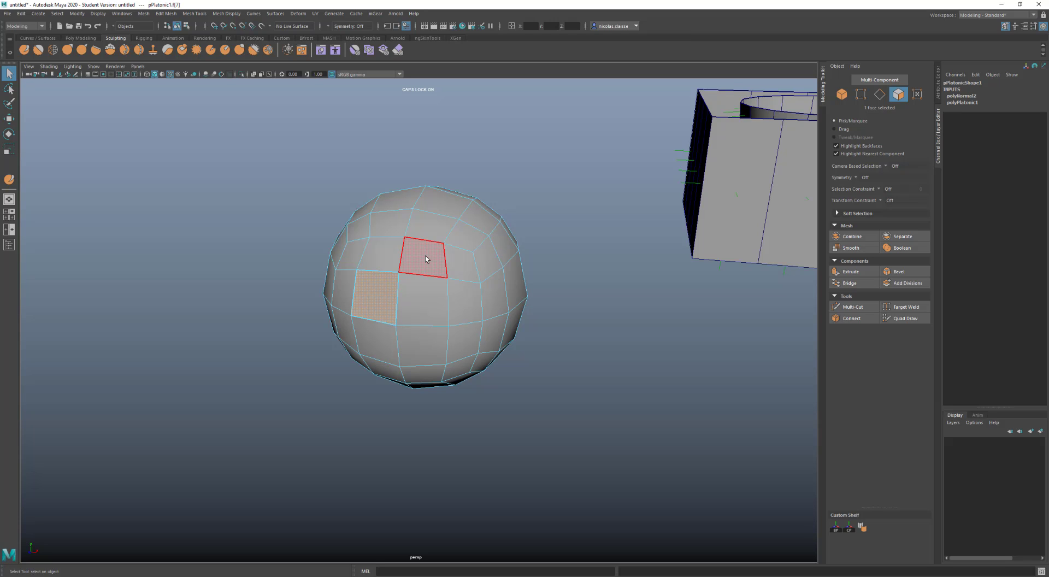
double_click(389, 295)
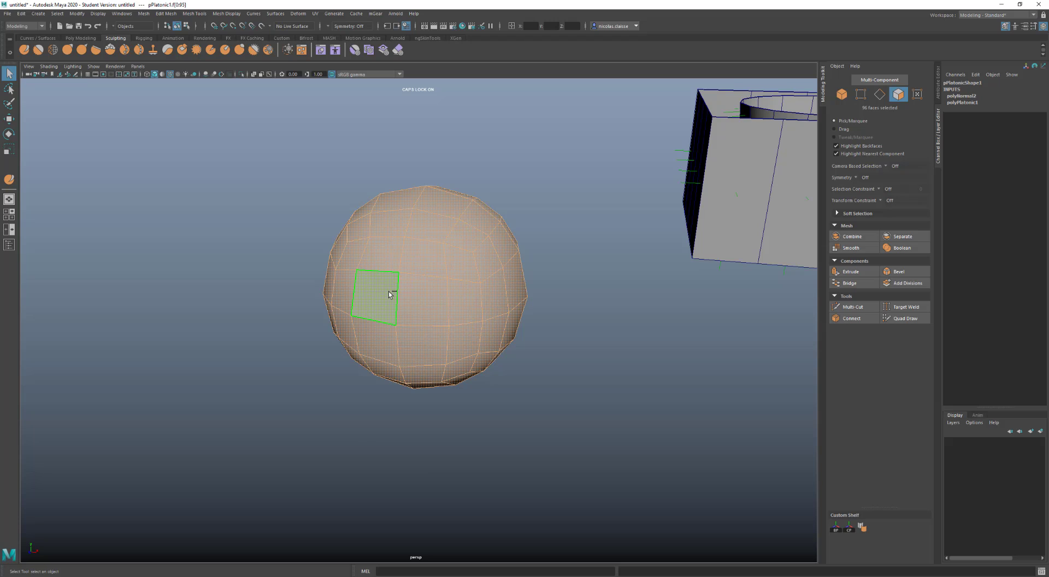
right_click_drag(389, 295, 470, 316, "shift")
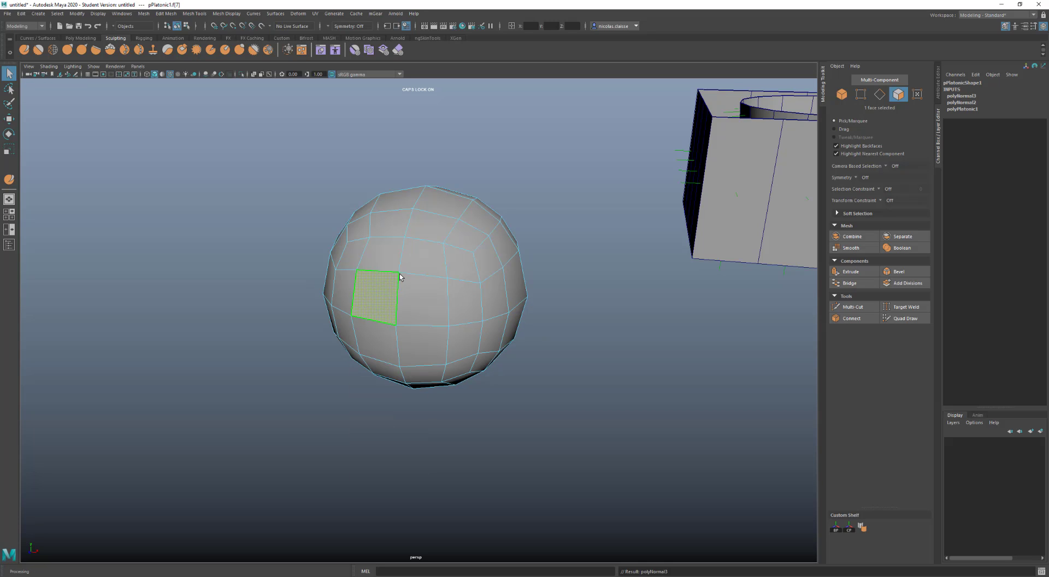
left_click(356, 437)
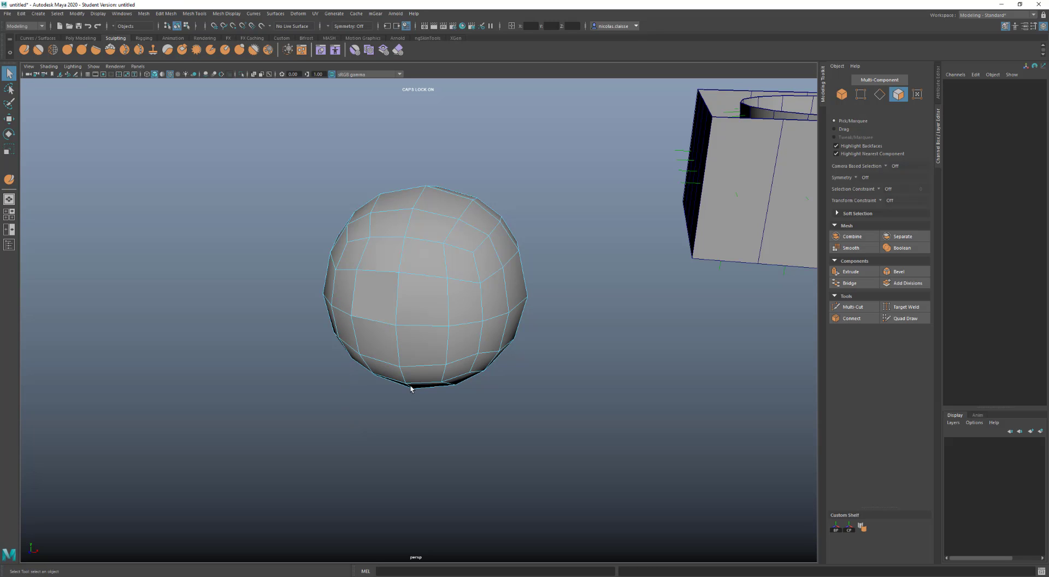
key("F8")
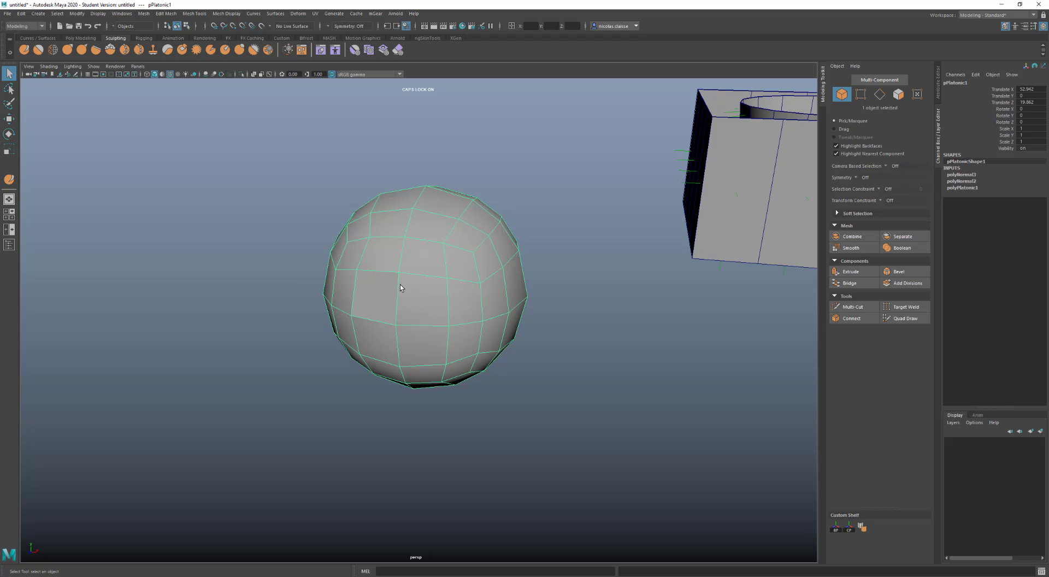
Step: Compare the sphere's smoothed preview with its unsmoothed display, then soften all of the sphere's edges
key("3")
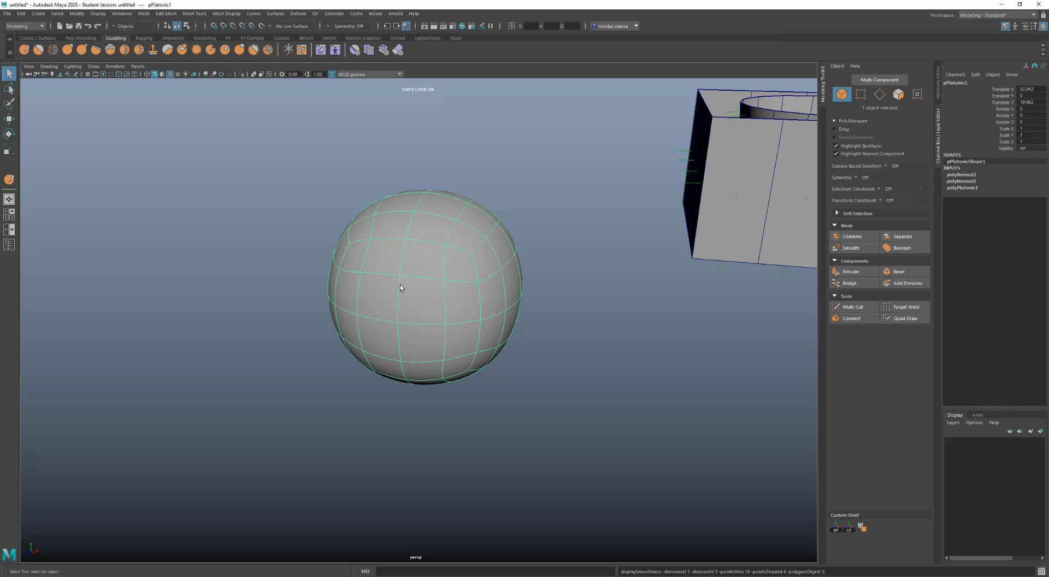
key("1")
key("3")
key("1")
key("3")
key("1")
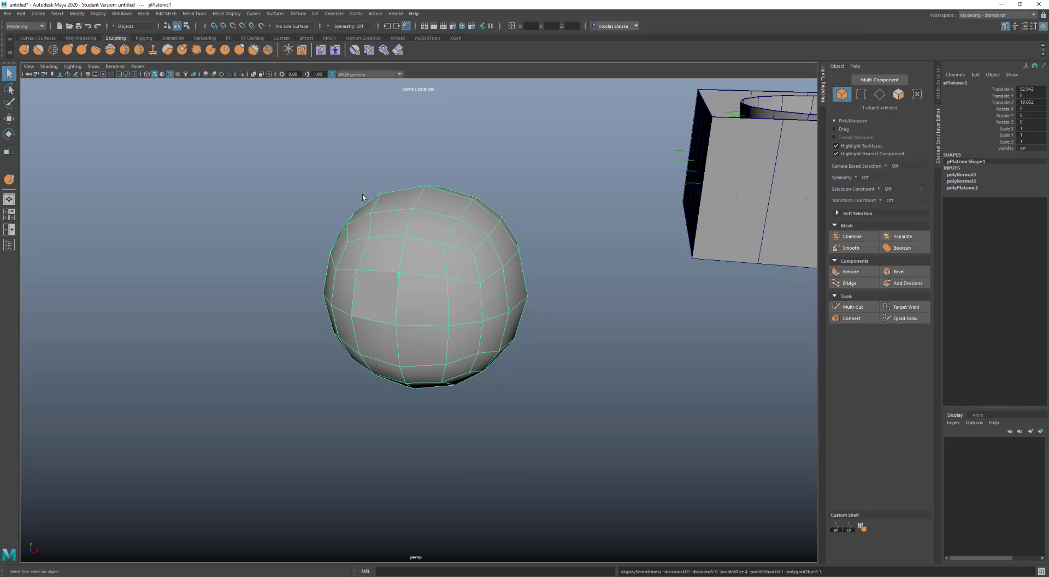
right_click_drag(428, 236, 458, 265, "shift")
right_click_drag(435, 269, 494, 271, "shift")
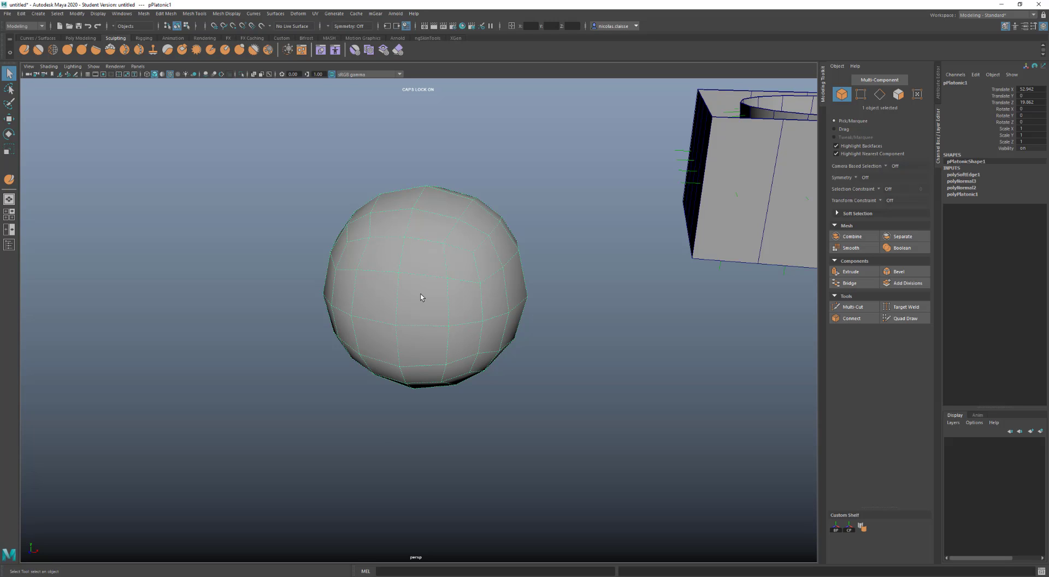
Step: Select a face on the sphere's front, review the Reverse Propagate, Reverse Normals and Conform Normals commands, and return to object mode
mouse_move(421, 298)
right_mouse_down()
mouse_move(446, 305)
mouse_move(420, 316)
right_mouse_up()
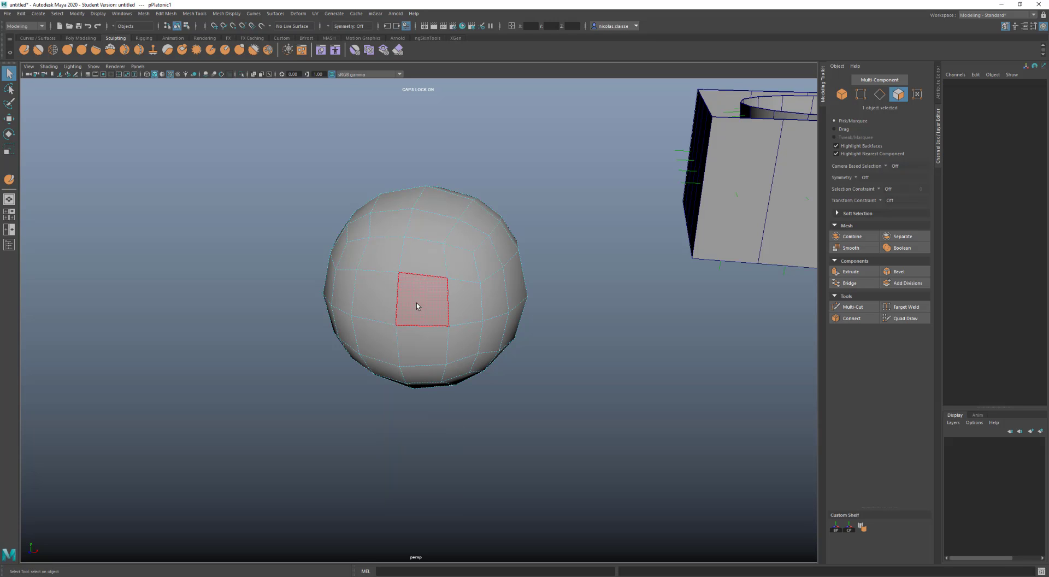
left_click(417, 306)
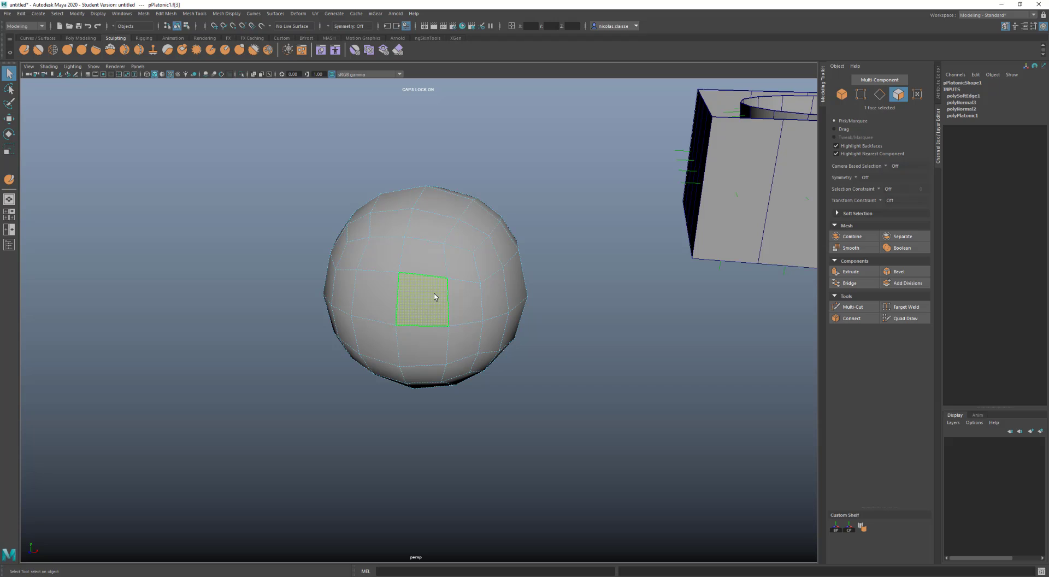
right_click_drag(466, 249, 548, 247, "shift")
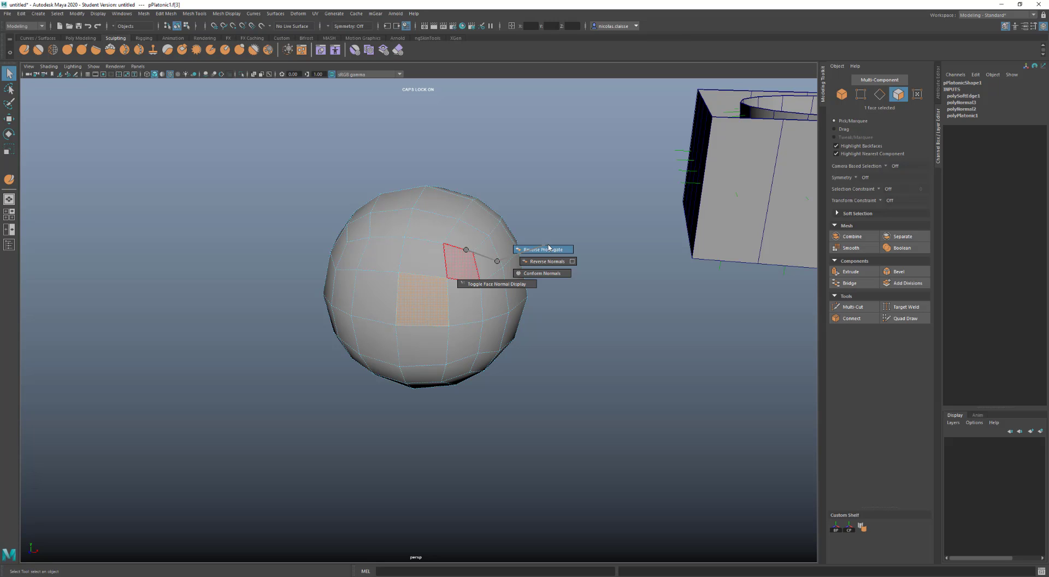
right_click_drag(549, 248, 533, 266, "shift")
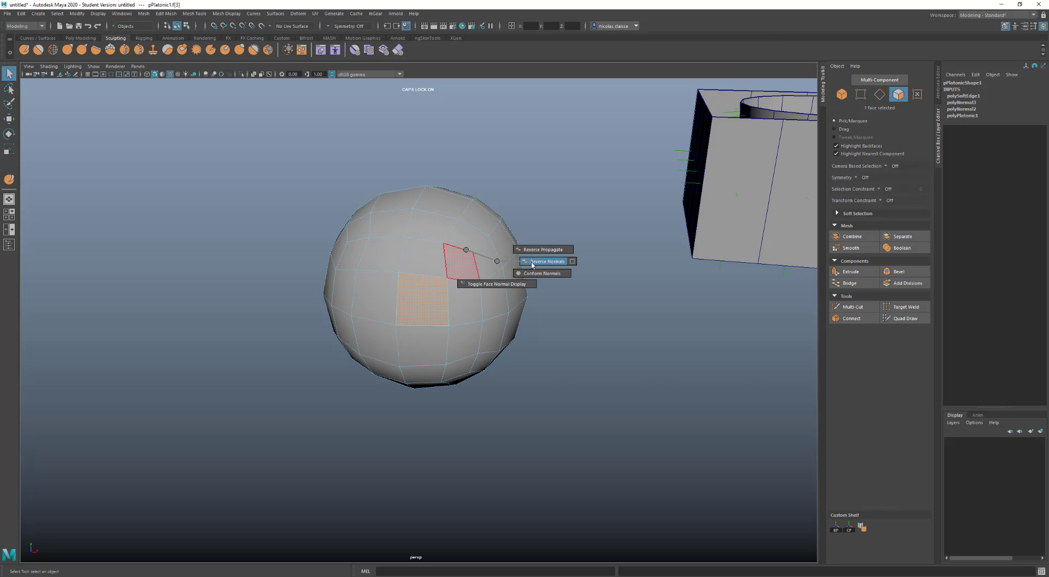
right_click_drag(533, 267, 530, 276, "shift")
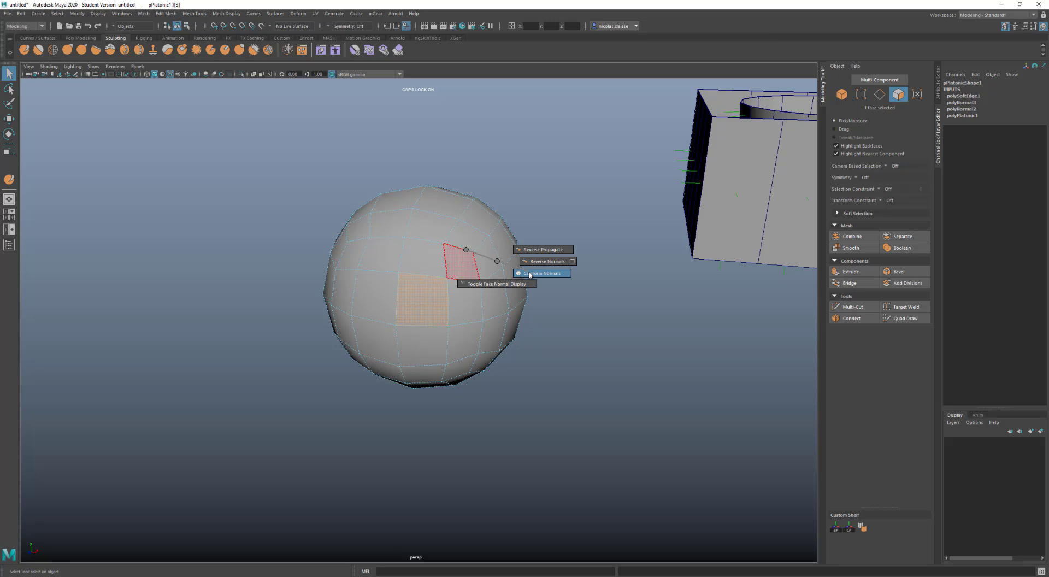
right_click_drag(511, 269, 477, 250)
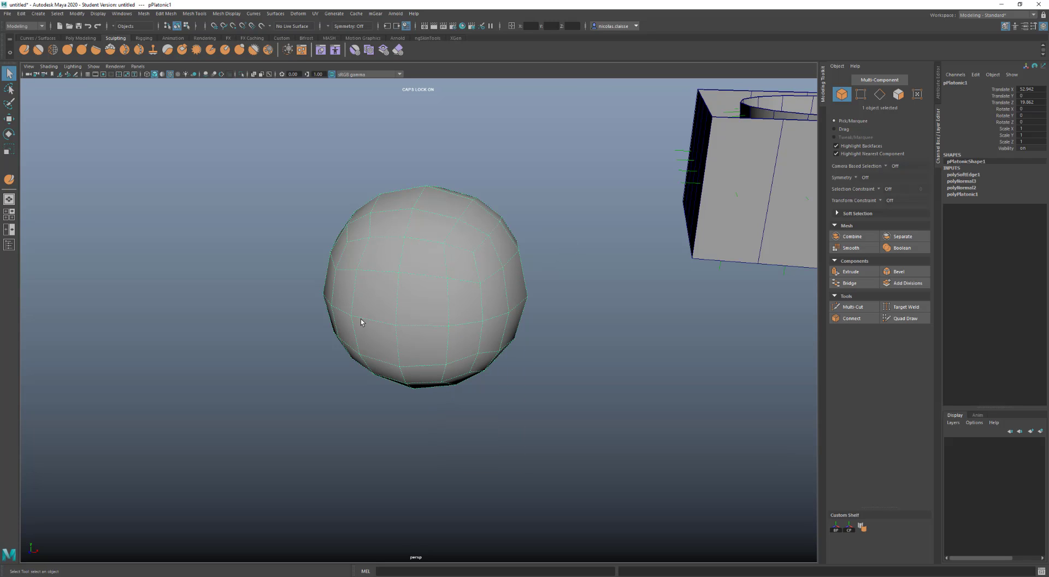
Step: Bring the open box with the bowl into view and turn off two-sided lighting in the viewport
scroll(458, 250, "down", 3)
scroll(458, 252, "down", 3)
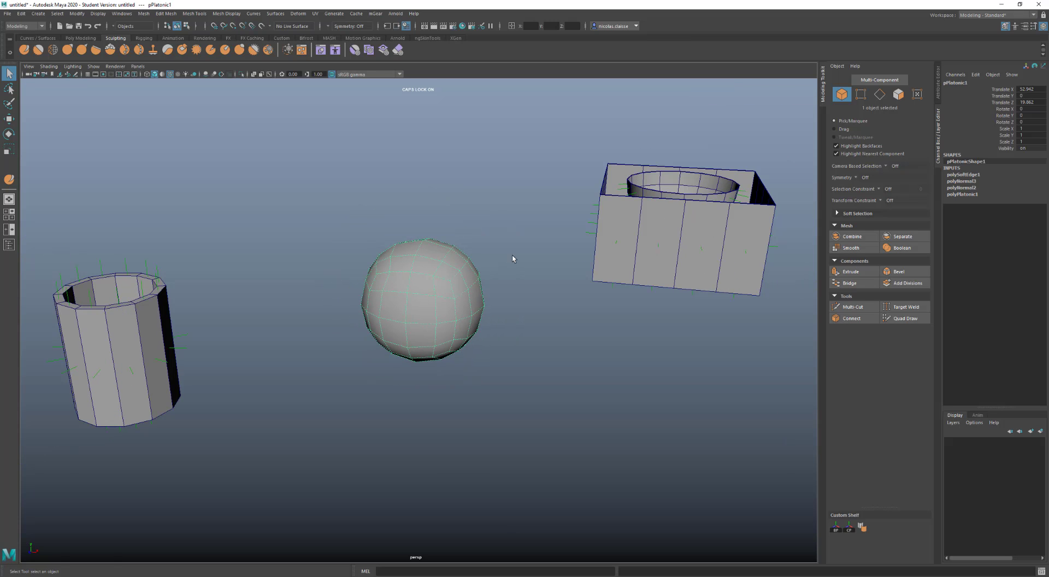
middle_click_drag(537, 254, 370, 273, "alt")
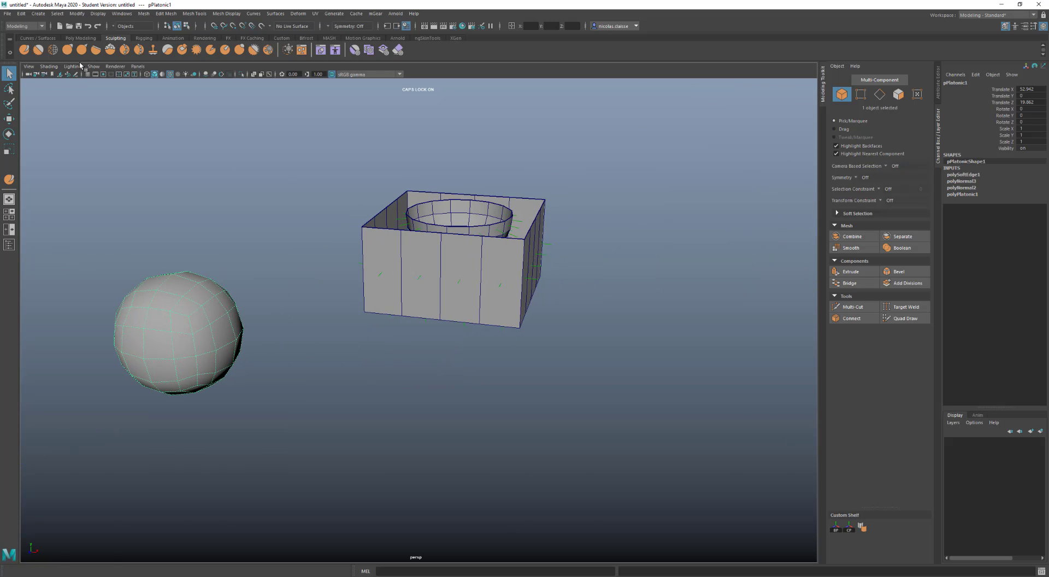
left_click(48, 66)
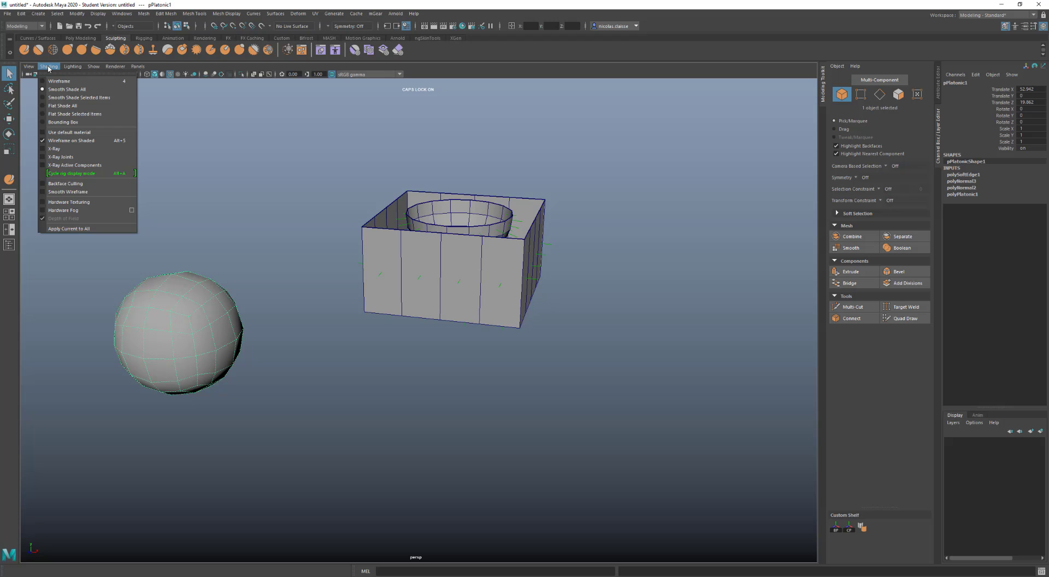
left_click(72, 66)
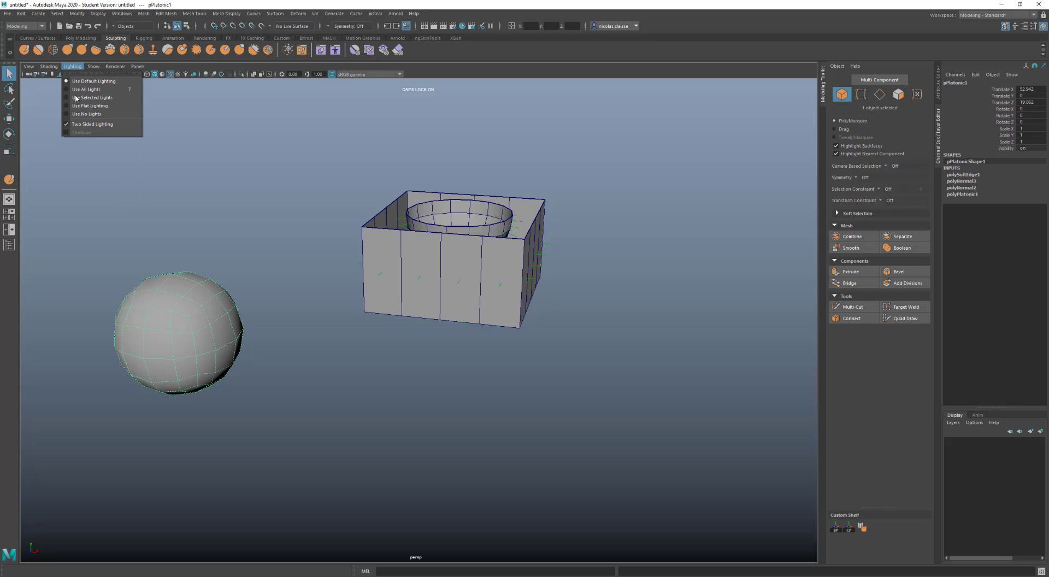
left_click(90, 128)
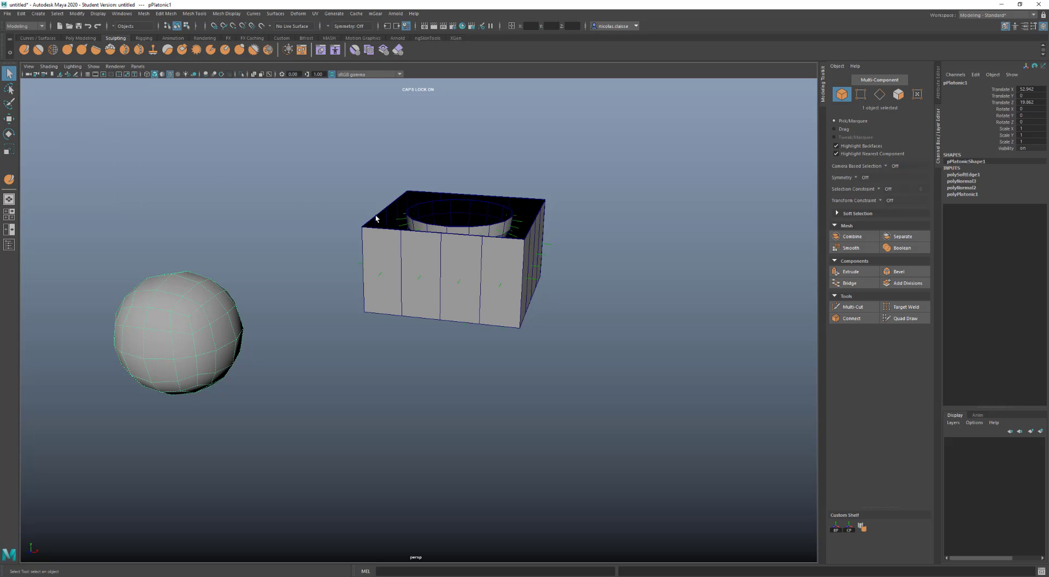
Step: Combine the half-sphere bowl and the open box into a single mesh
left_click_drag(438, 237, 387, 258, "alt")
middle_click_drag(473, 238, 345, 355, "alt")
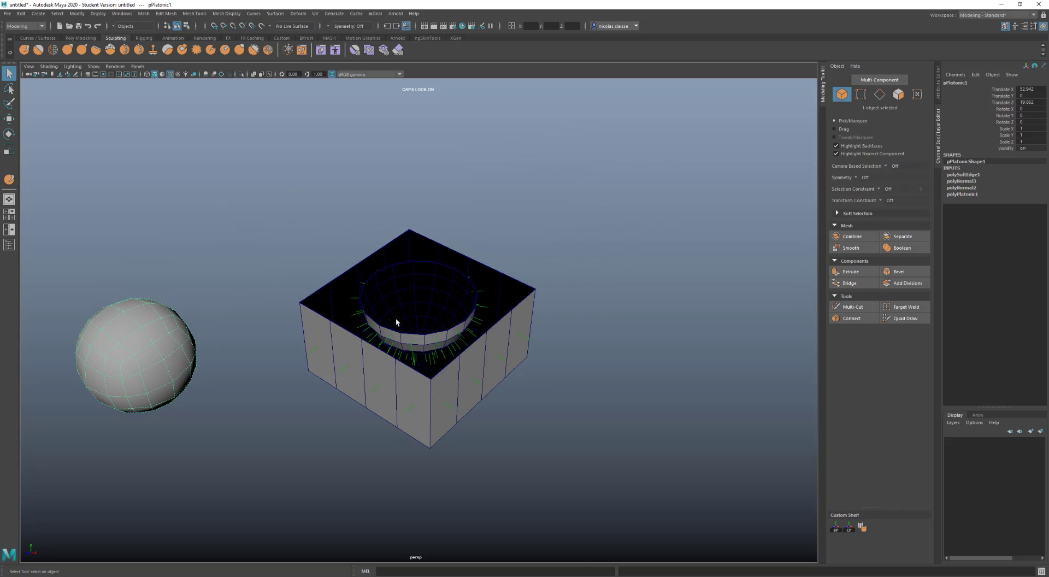
scroll(424, 313, "up", 6)
left_click(427, 260)
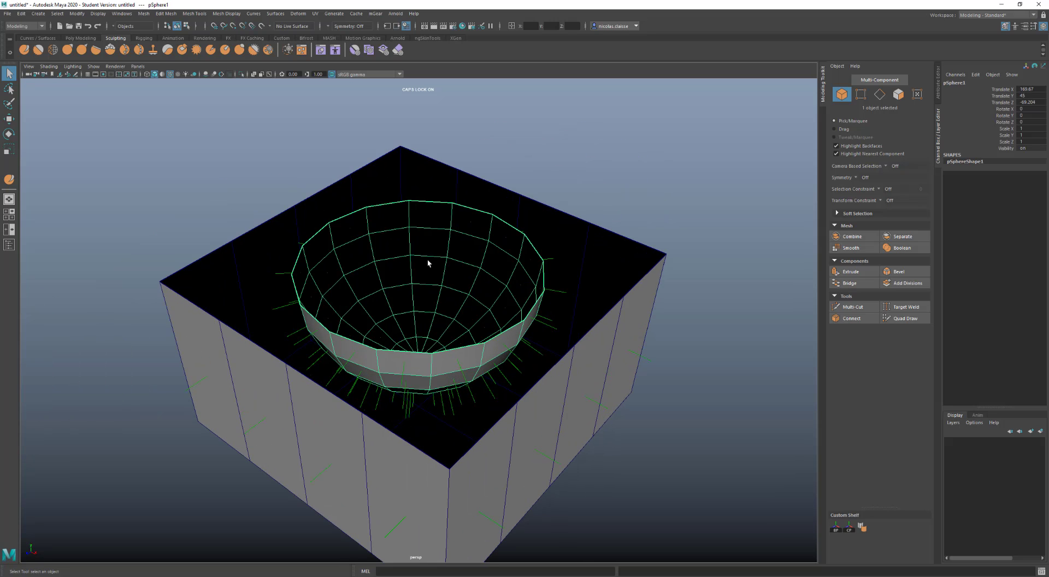
left_click(560, 222)
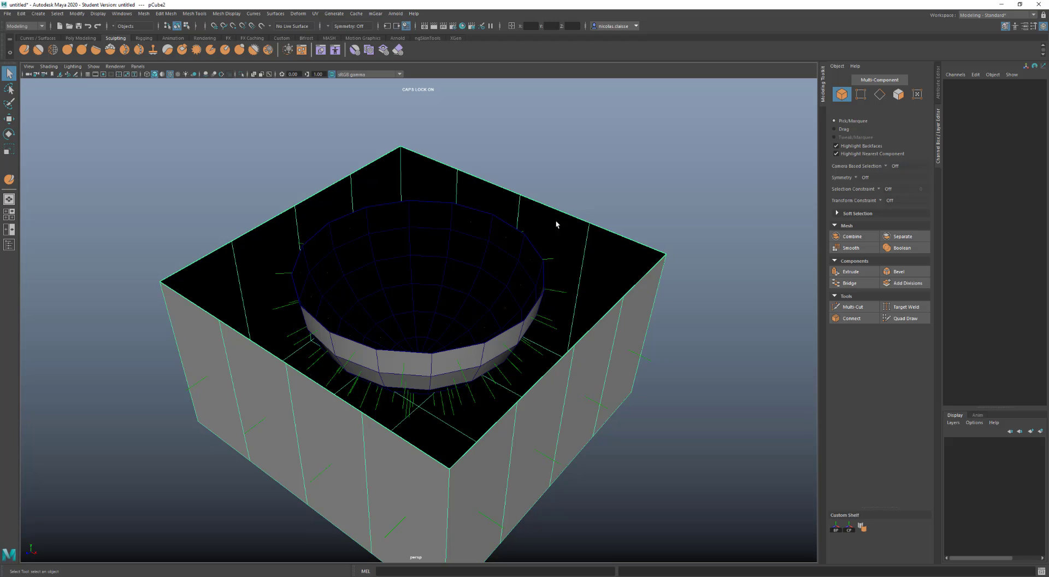
left_click(508, 232)
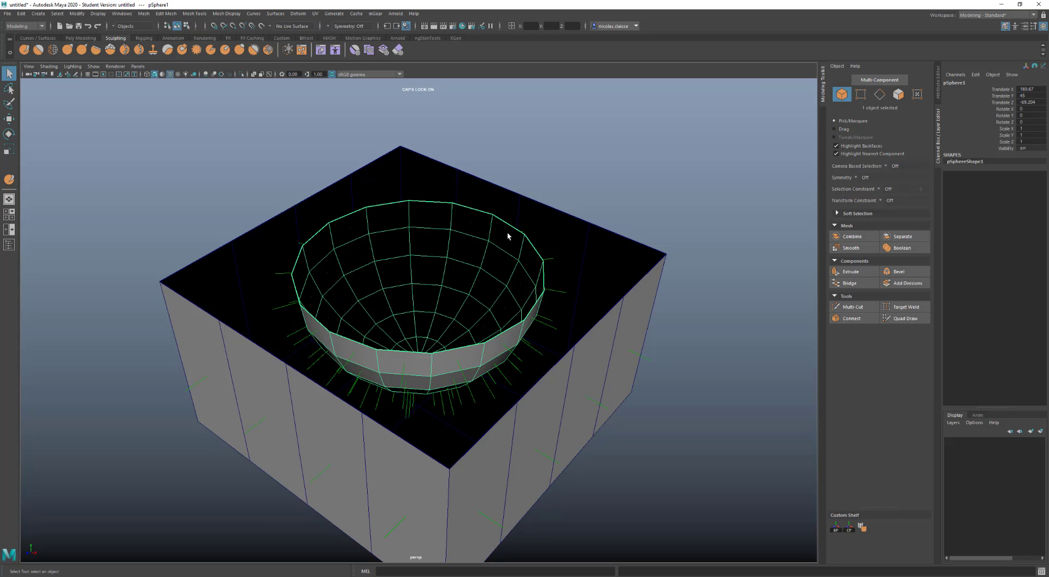
left_click(542, 223, "shift")
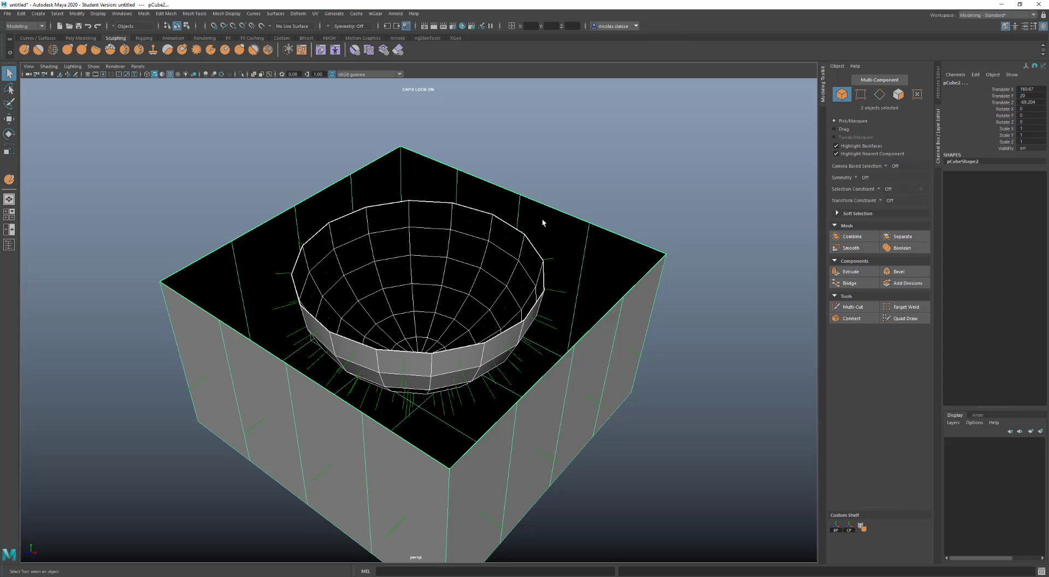
right_click_drag(542, 218, 540, 393, "shift")
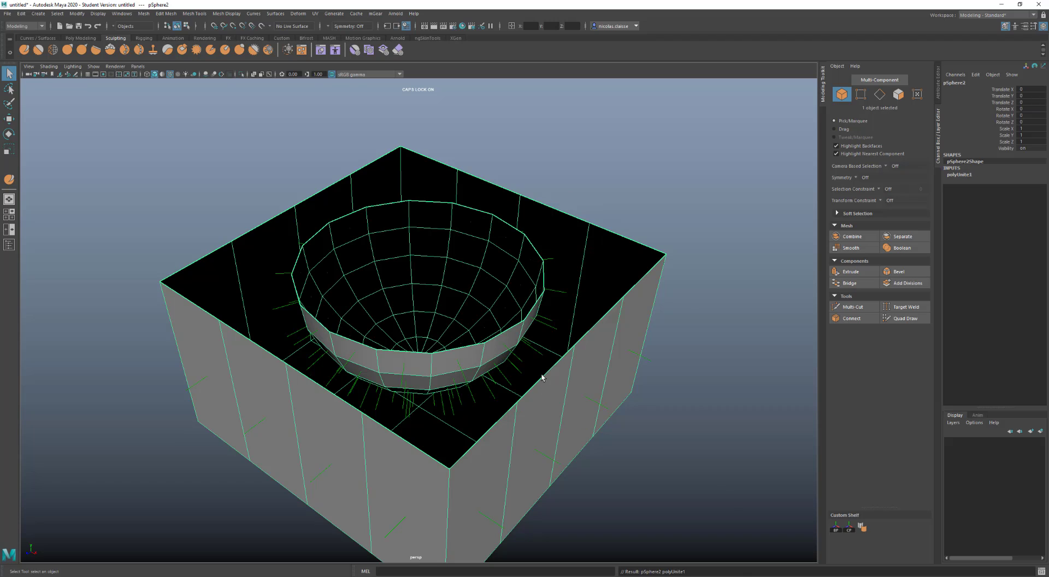
Step: Try to bridge the bowl's rim edges to the box's upper border edges and adjust the bridge offset, then undo the bridge
right_click_drag(448, 205, 445, 183)
double_click(436, 205)
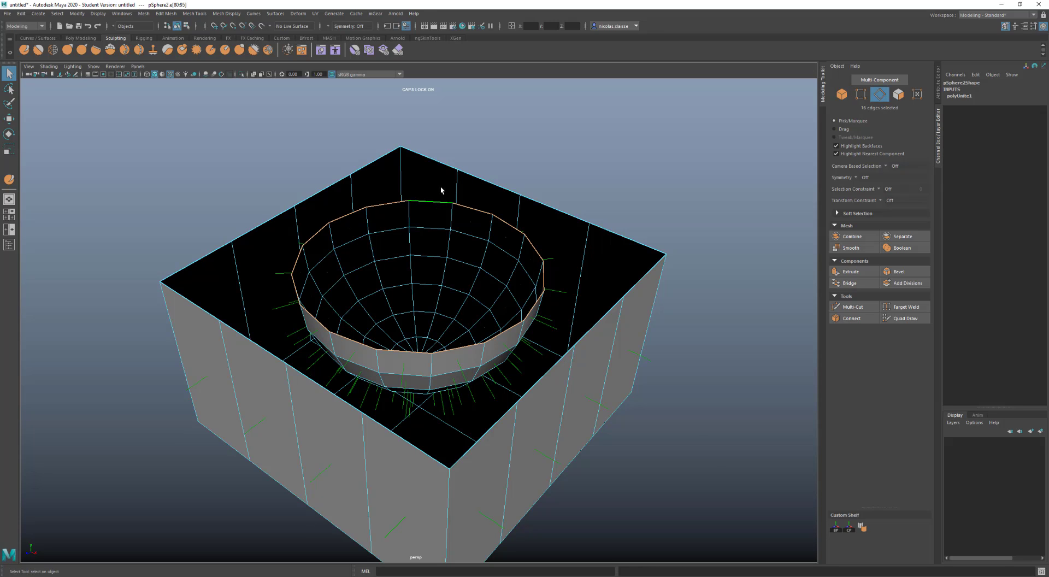
double_click(446, 161, "shift")
right_click_drag(445, 160, 447, 263, "shift")
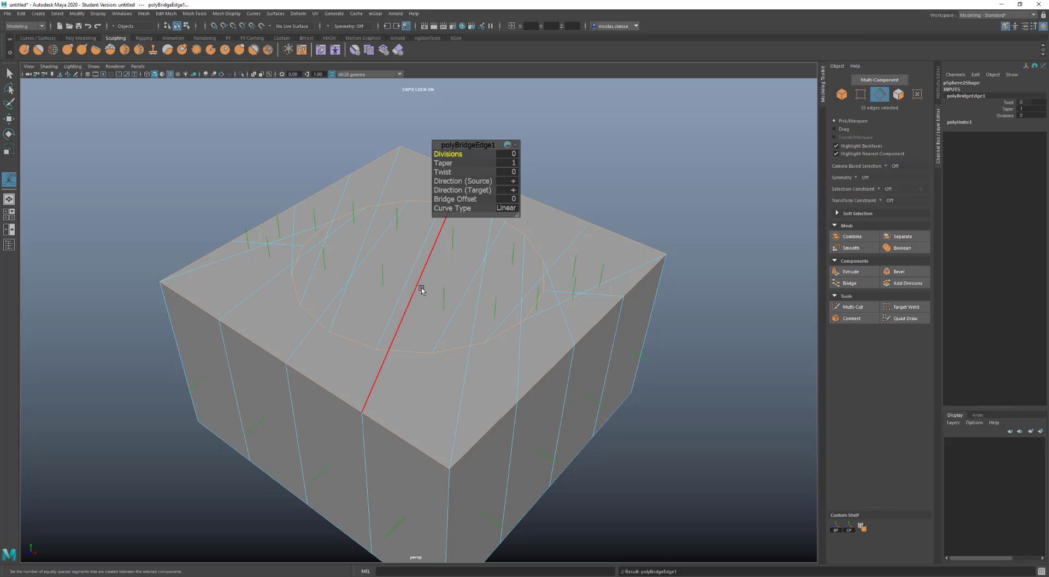
left_click(455, 199)
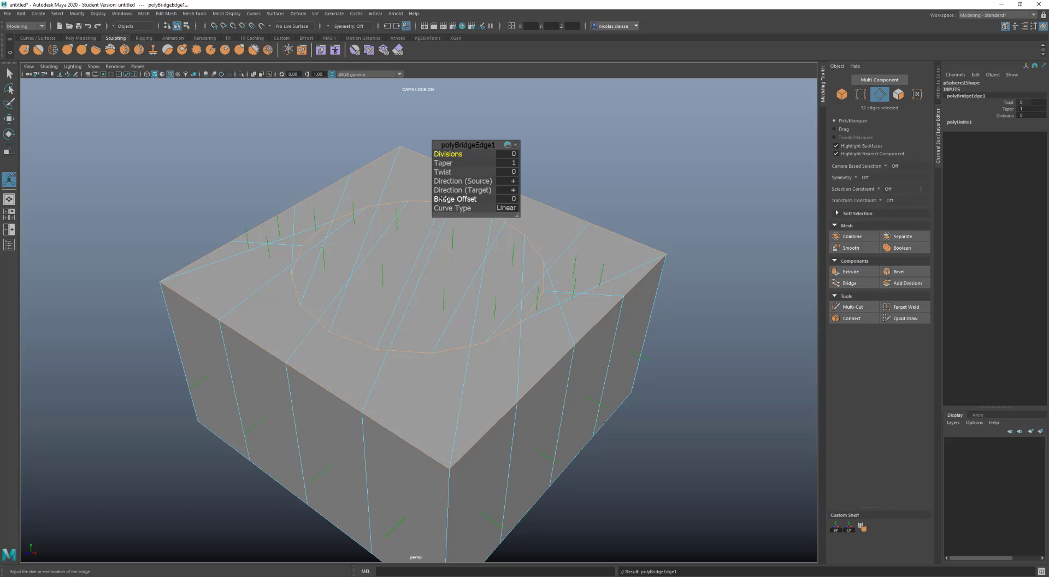
middle_click_drag(450, 199, 336, 233)
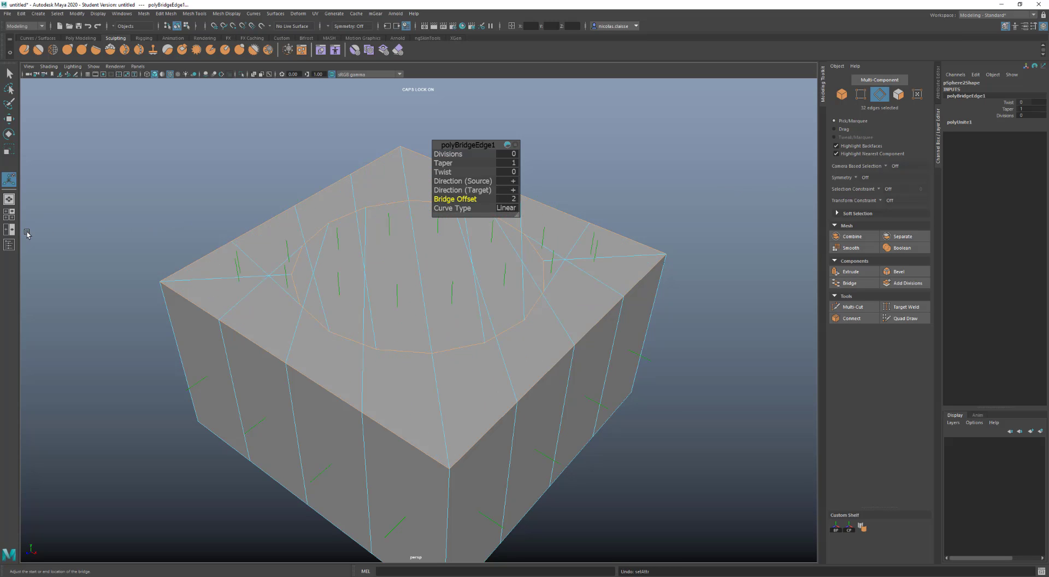
key("ctrl+z")
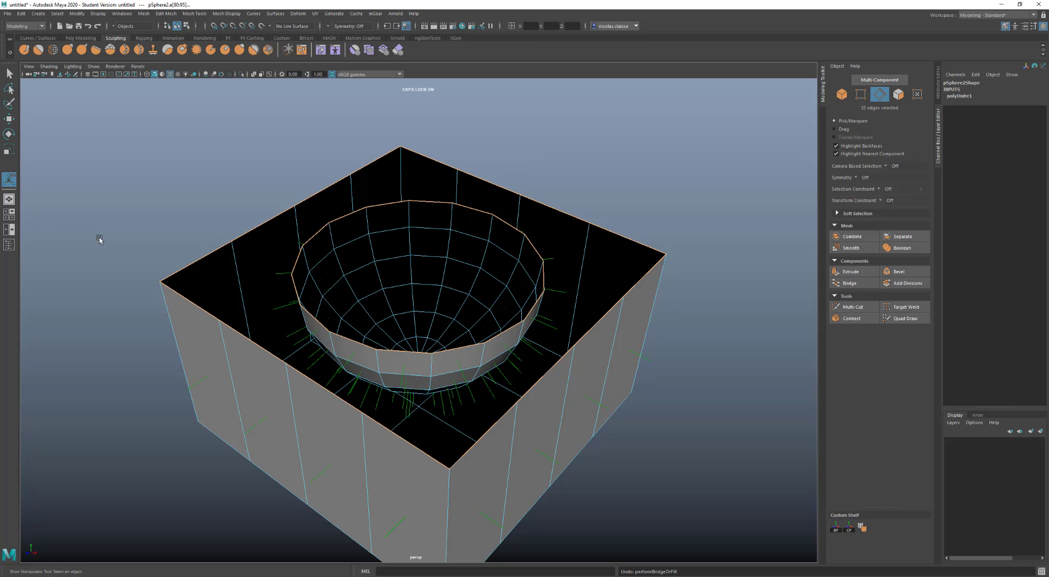
Step: Select all faces of the bowl in the combined mesh and reverse their normals to point inward
right_click_drag(445, 237, 443, 262)
double_click(429, 248)
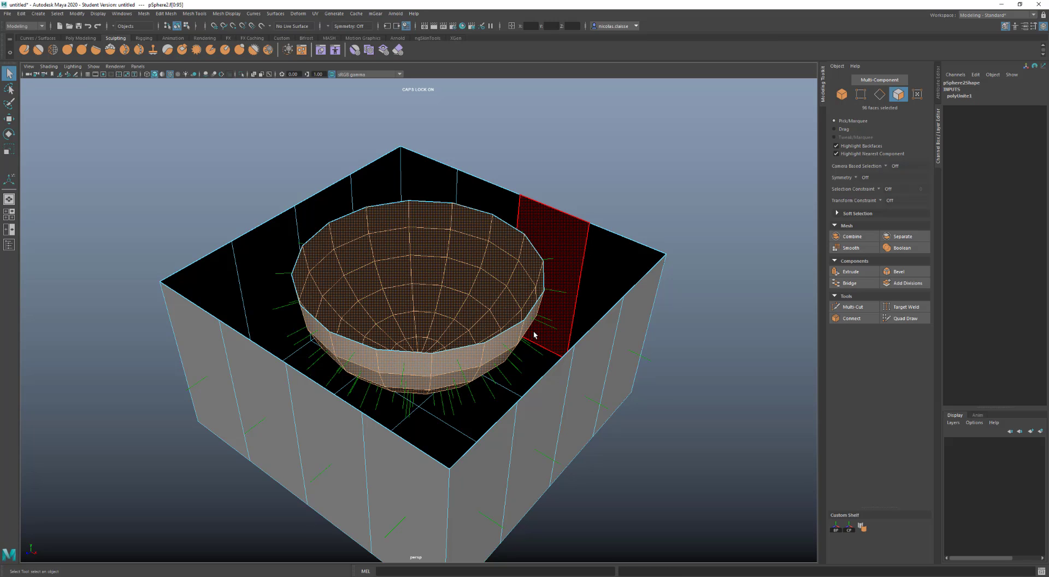
right_click_drag(425, 262, 479, 281, "shift")
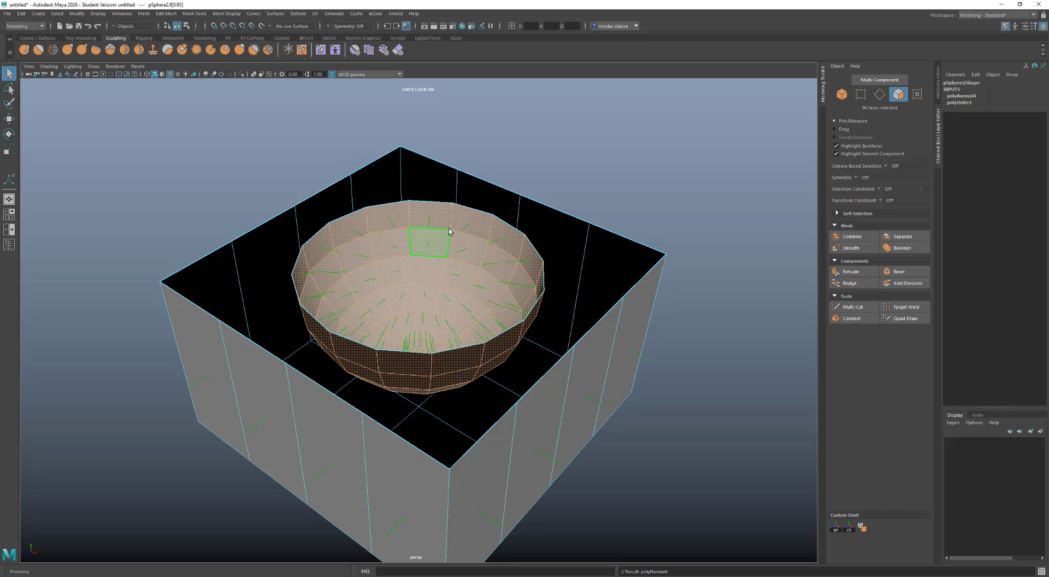
Step: Bridge the bowl's rim edge loop to the box's upper border edges with a bridge offset of 2
right_click_drag(449, 228, 452, 207)
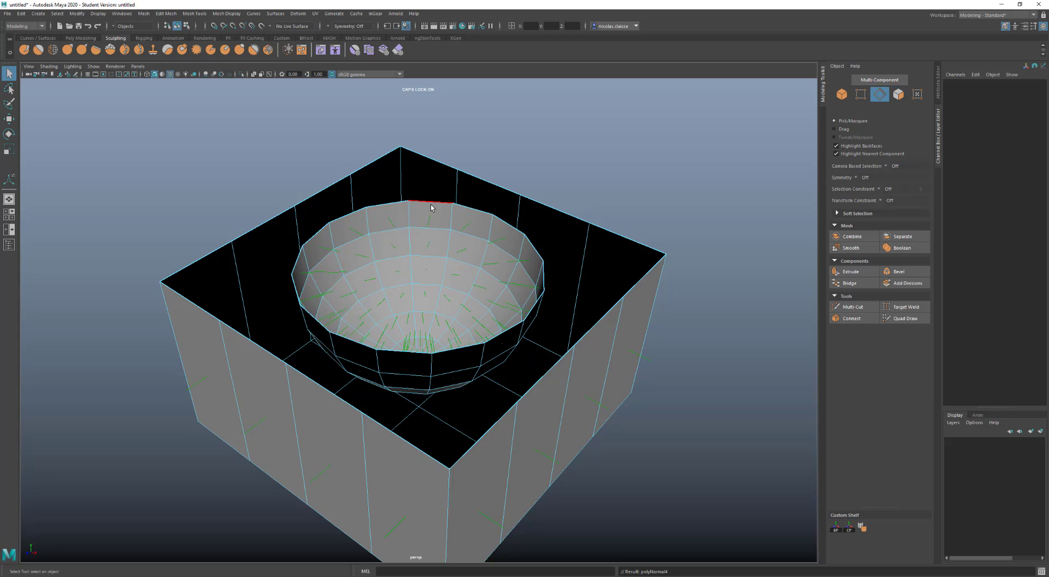
double_click(441, 162, "shift")
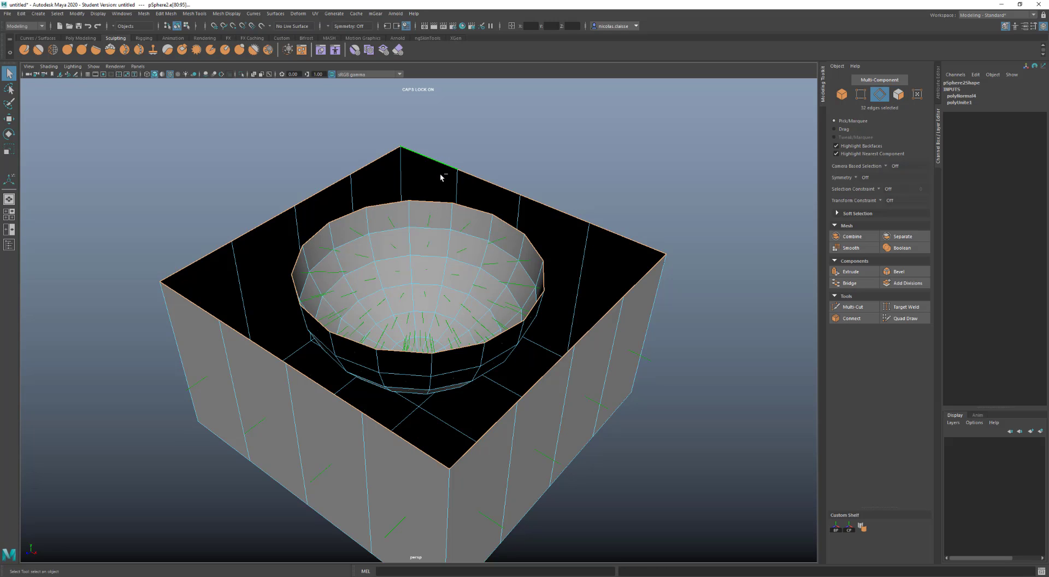
right_click_drag(441, 162, 437, 261, "shift")
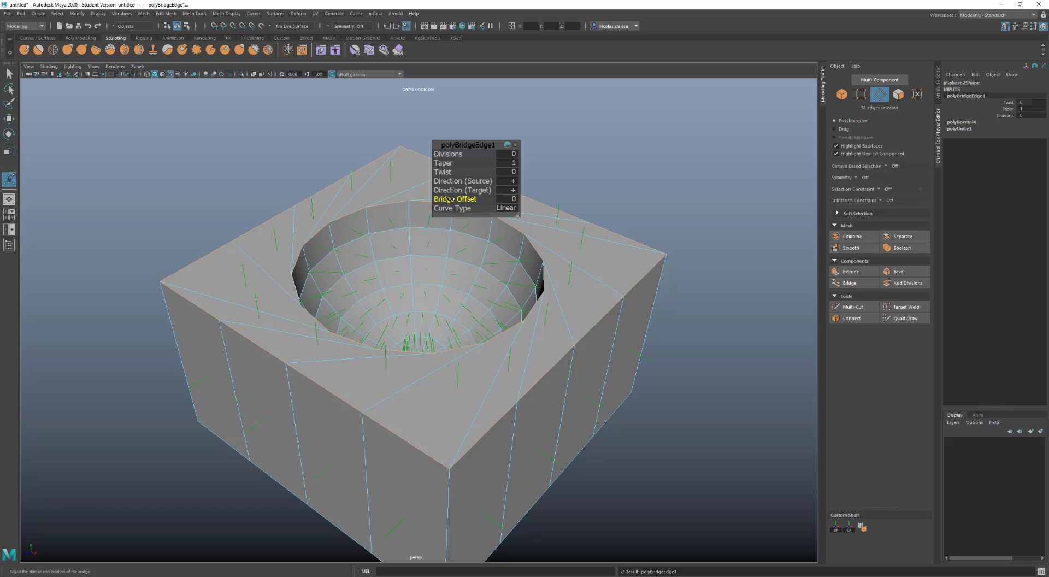
mouse_move(443, 200)
left_mouse_down()
mouse_move(382, 200)
mouse_move(494, 191)
mouse_move(458, 190)
left_mouse_up()
Step: Examine the bridged box and bowl from several angles alongside the other objects, then display the bridge operation's full attributes
left_click_drag(433, 335, 372, 323, "alt")
middle_click_drag(445, 311, 242, 270, "alt")
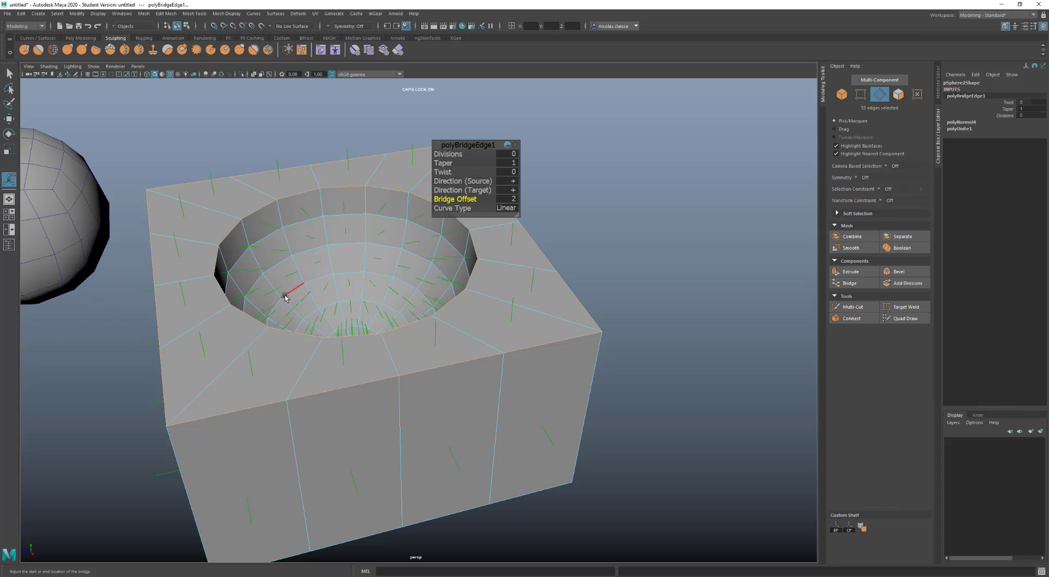
left_click_drag(288, 293, 278, 294, "alt")
left_click_drag(290, 339, 321, 331, "alt")
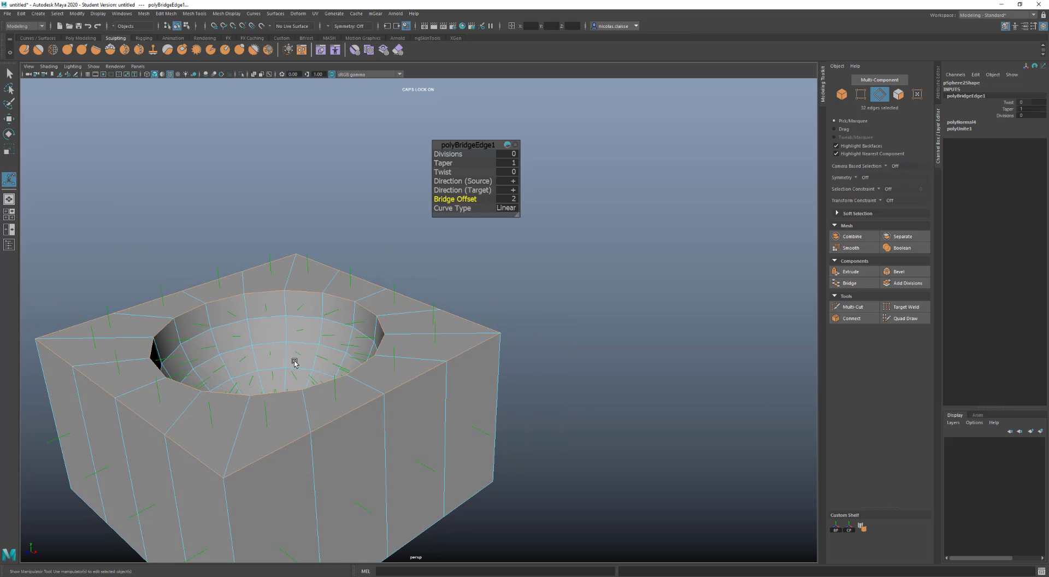
middle_click_drag(299, 352, 375, 276, "alt")
scroll(349, 309, "down", 5)
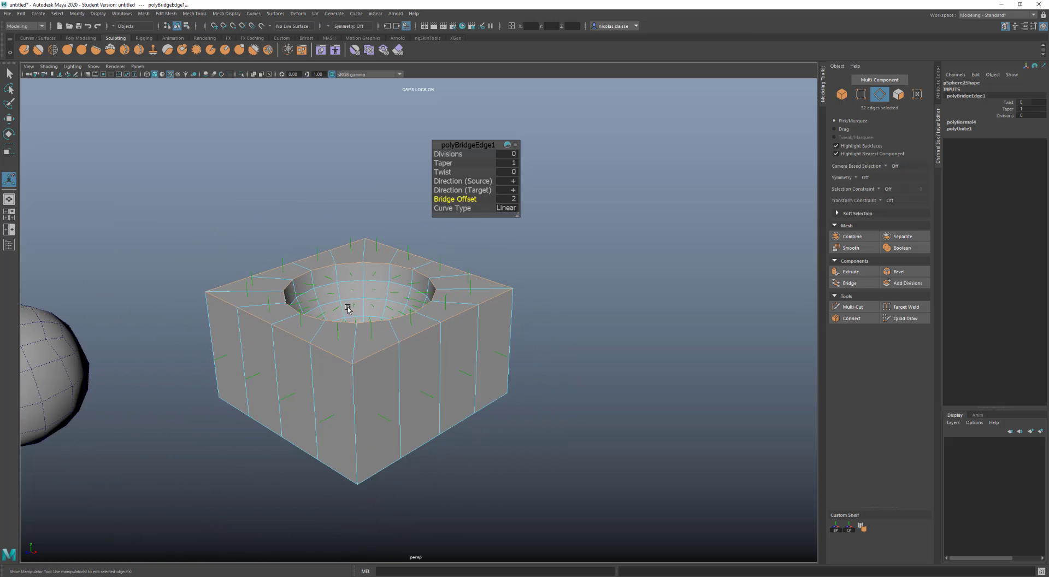
middle_click_drag(295, 345, 393, 321, "alt")
scroll(538, 283, "down", 4)
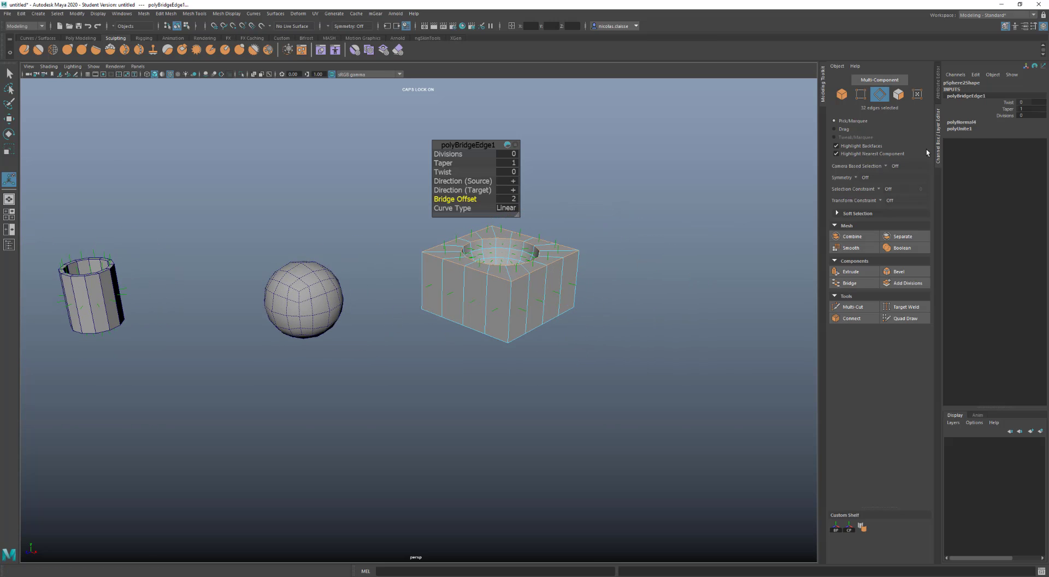
left_click(938, 78)
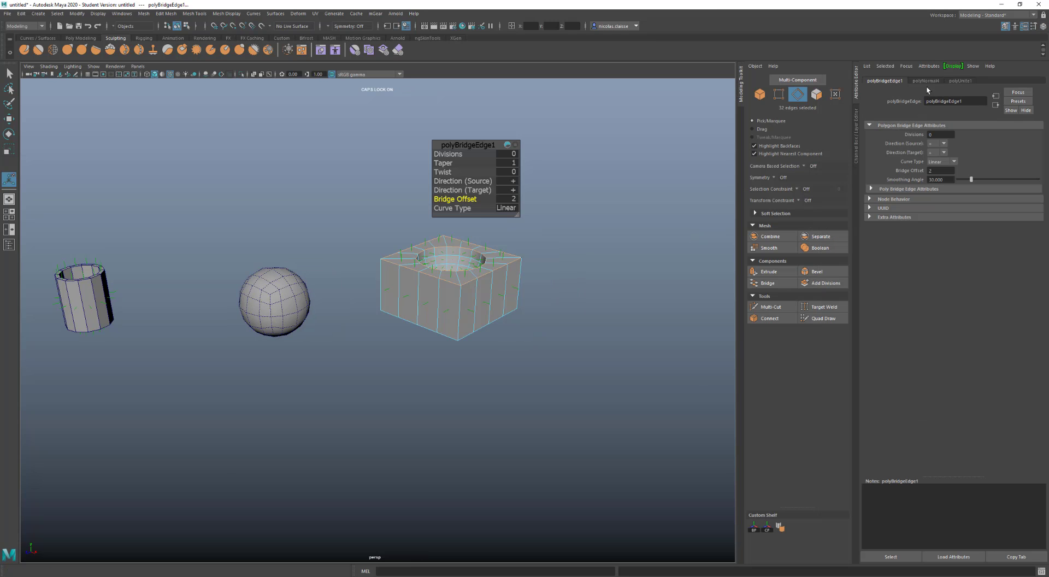
Step: Return the bridged box mesh to object mode and toggle the display of its normals off and back on
key("q")
left_click(607, 191)
right_click_drag(484, 306, 499, 290)
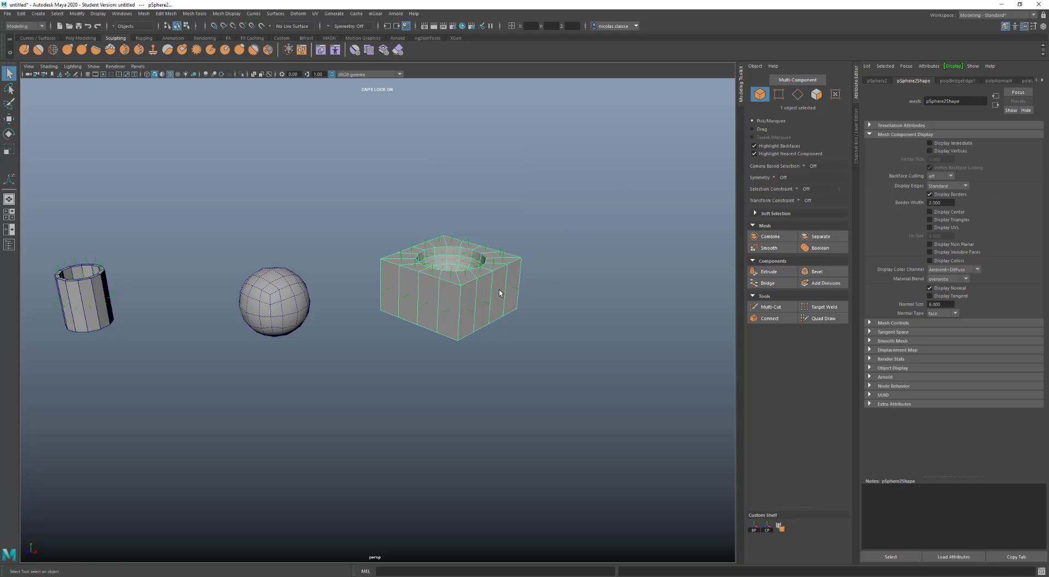
left_click(930, 288)
left_click(948, 291)
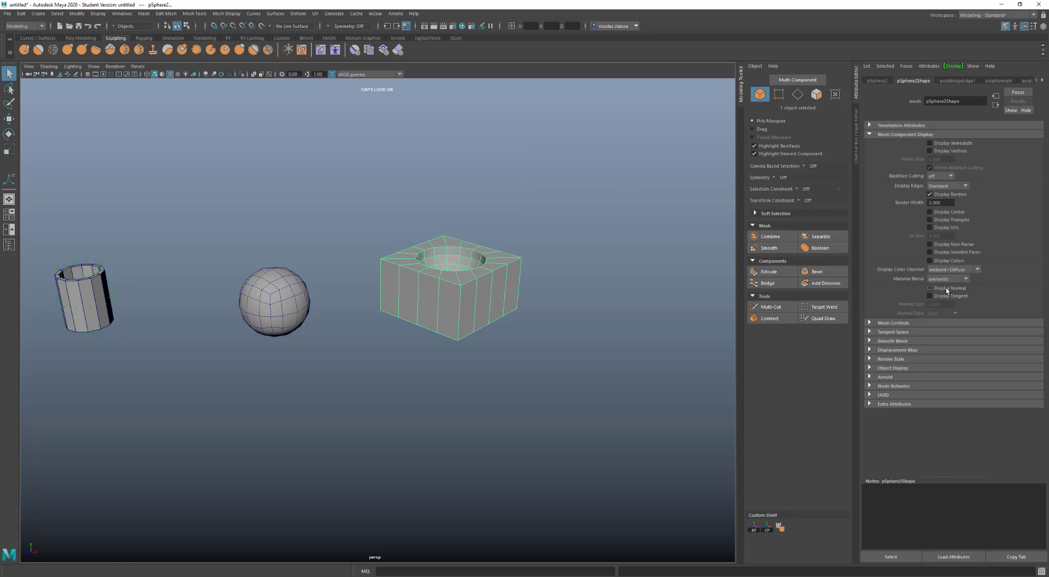
left_click(948, 291)
Step: Create a polygon cube about 65 units wide in the empty space beside the bridged box
scroll(473, 331, "up", 3)
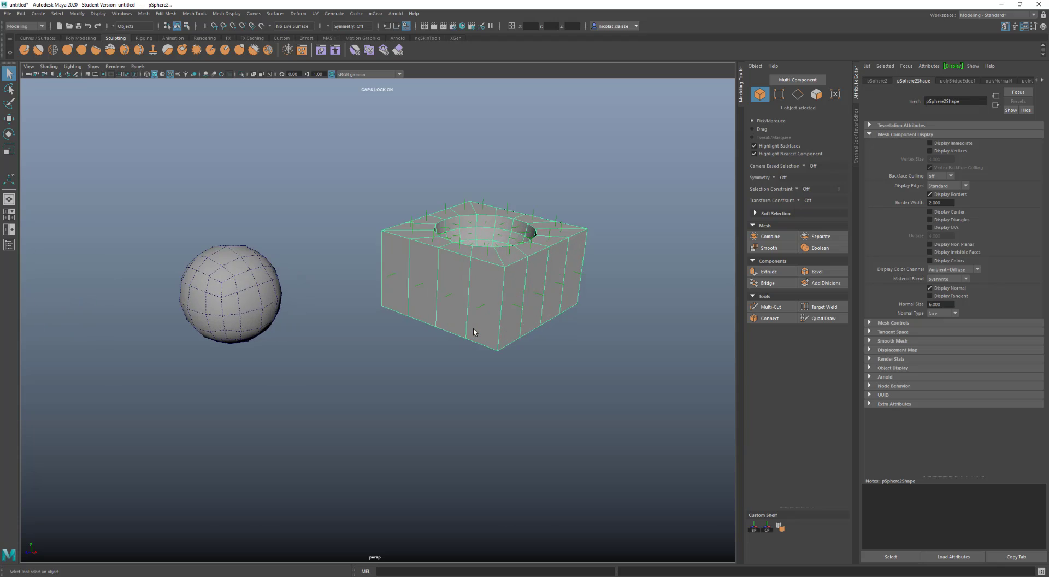
scroll(473, 329, "up", 2)
middle_click_drag(539, 277, 271, 249, "alt")
scroll(270, 248, "down", 5)
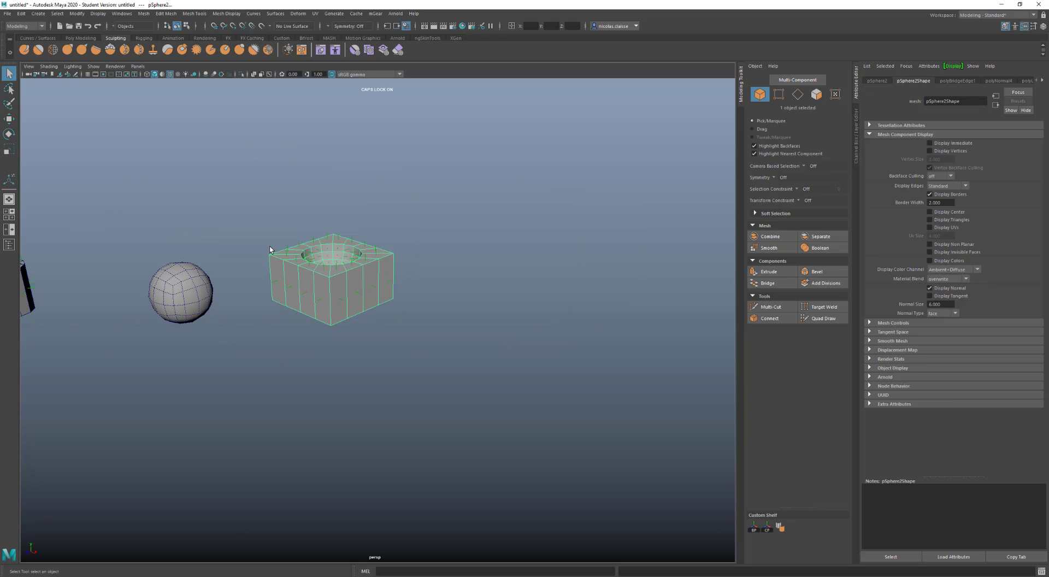
left_click(461, 387)
right_click_drag(461, 384, 454, 407, "shift")
left_click_drag(459, 382, 469, 404)
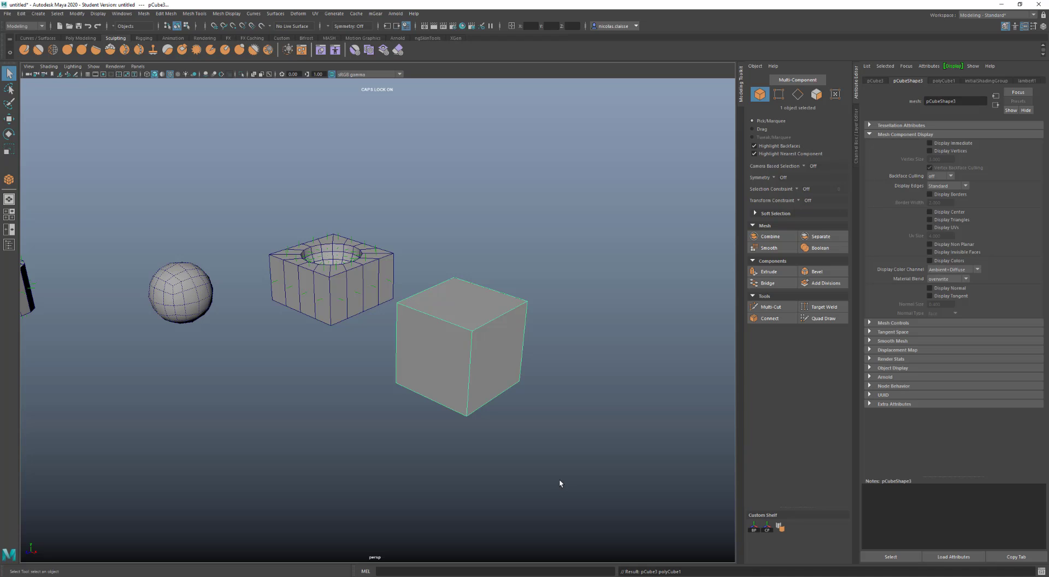
Step: Turn on the display of vertex normals for the meshes and set the new cube's normal size to 10
right_click_drag(465, 335, 432, 345)
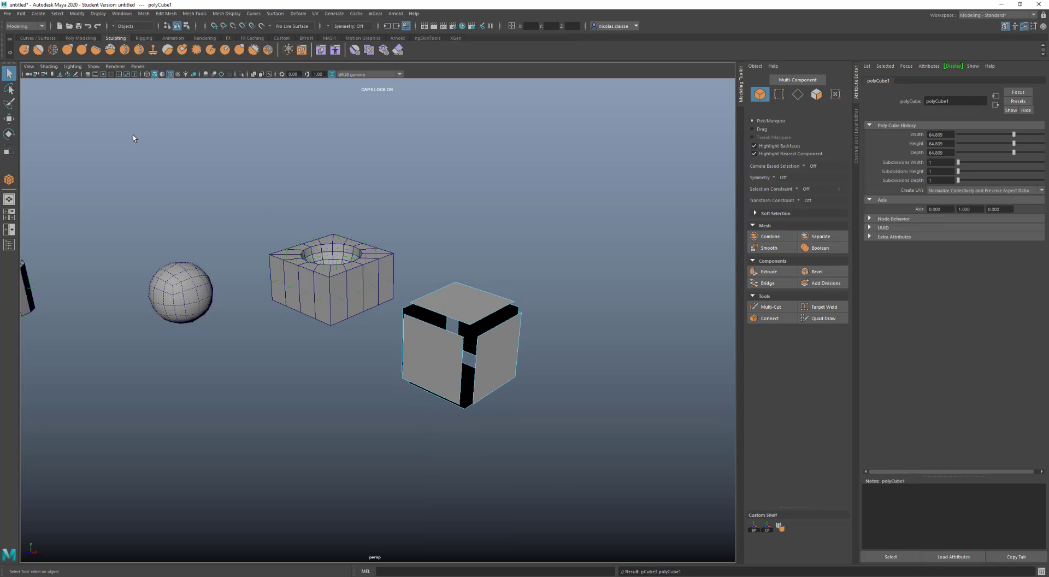
left_click(98, 13)
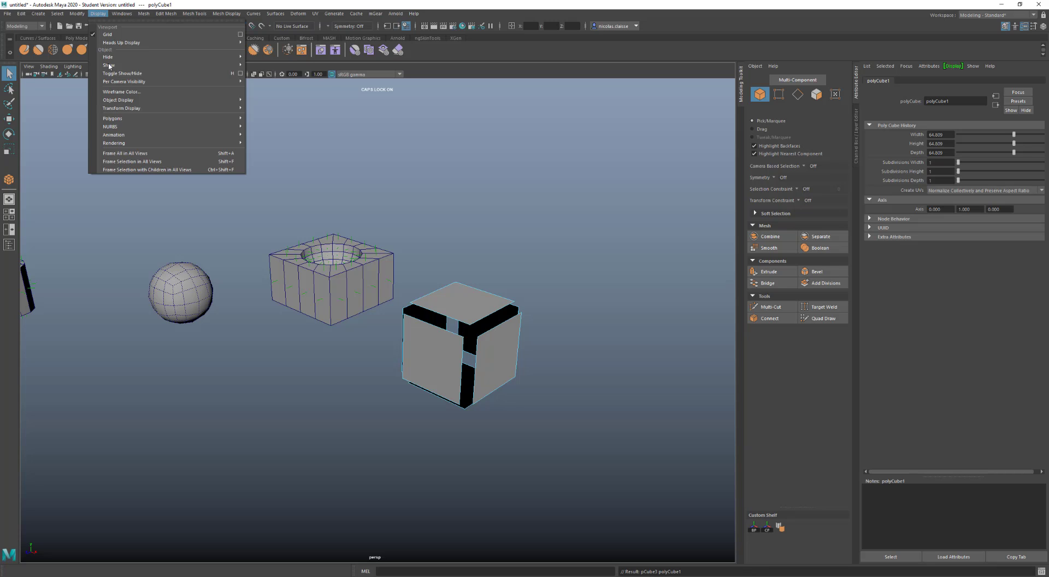
mouse_move(223, 119)
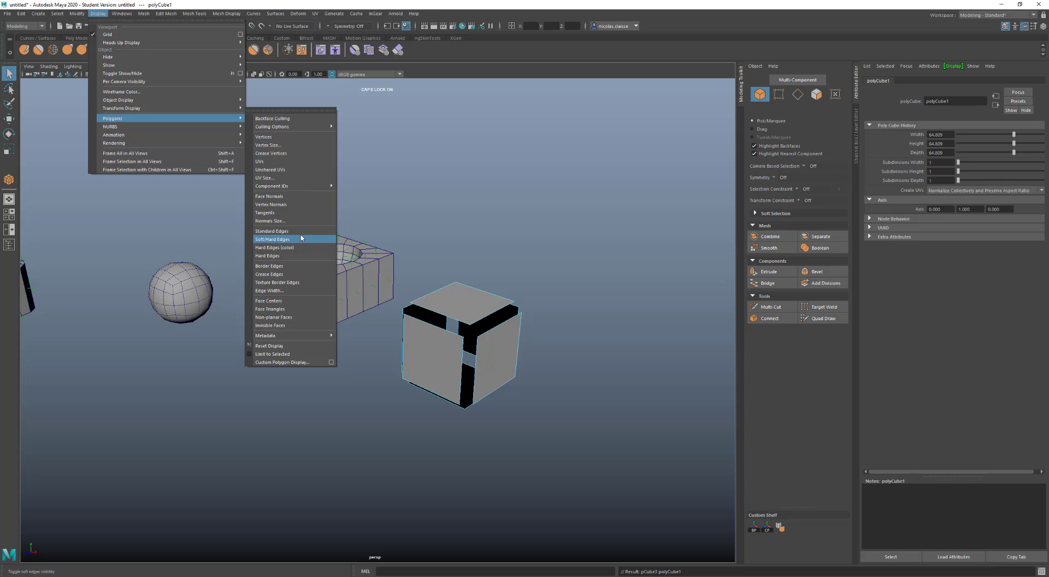
left_click(300, 208)
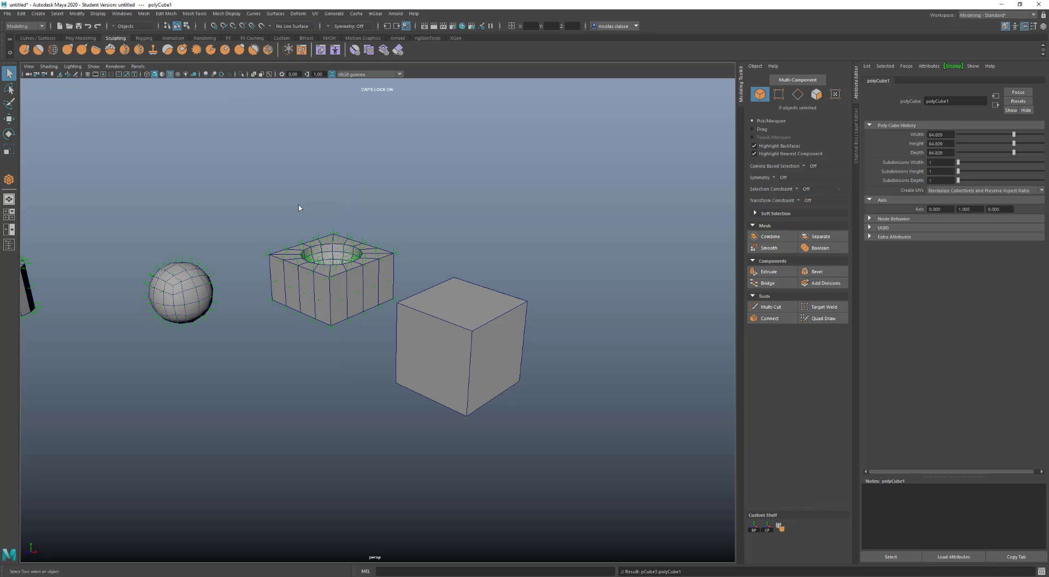
left_click(485, 321)
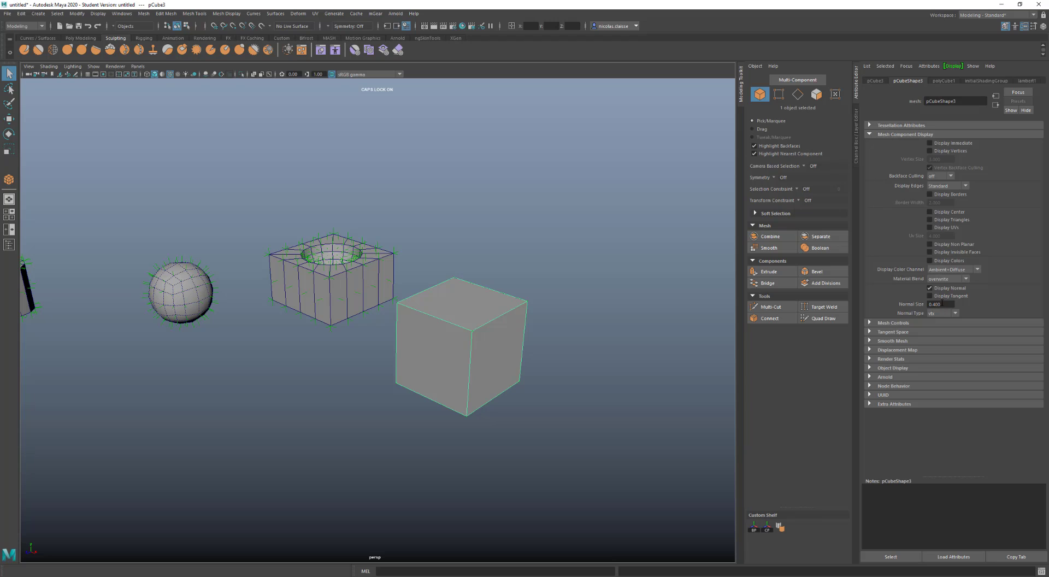
double_click(940, 304)
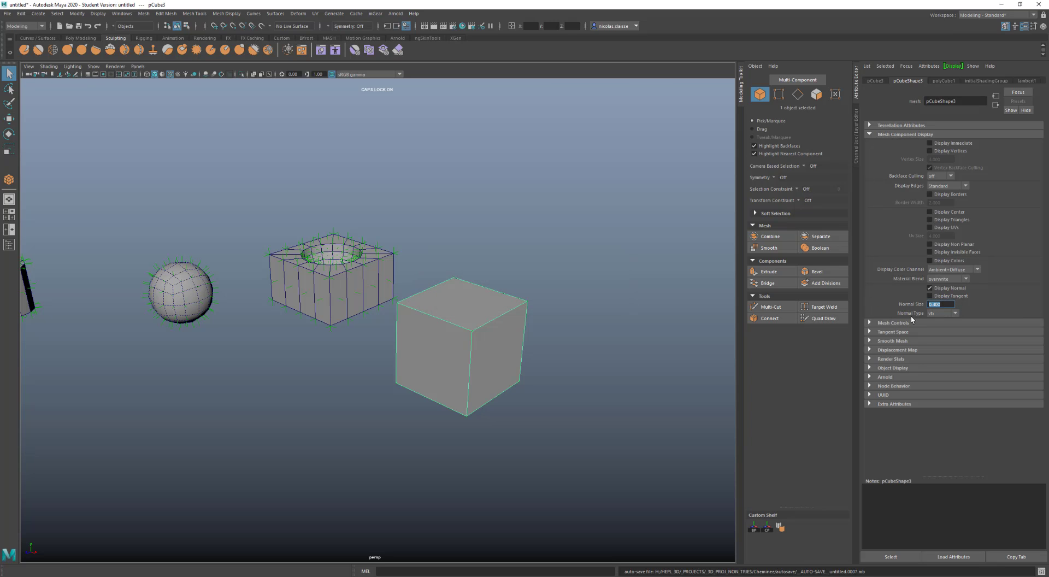
type("10")
key("Return")
Step: Switch the new cube to vertex face mode and examine the normals at its corners
scroll(564, 365, "up", 3)
left_click_drag(519, 365, 480, 340, "alt")
scroll(483, 349, "up", 3)
right_click(479, 329)
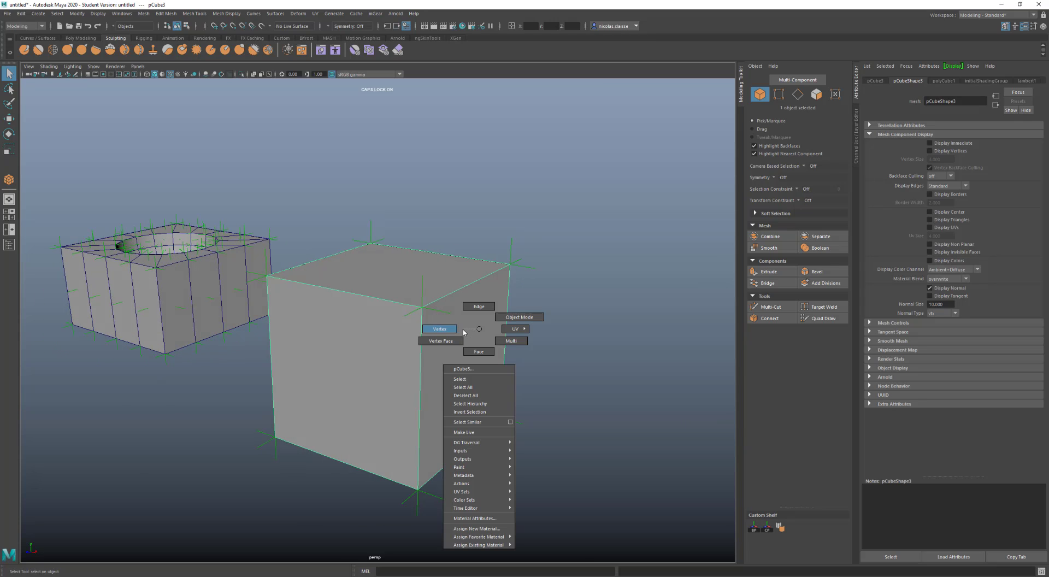
left_click(464, 332)
right_click_drag(488, 319, 470, 329)
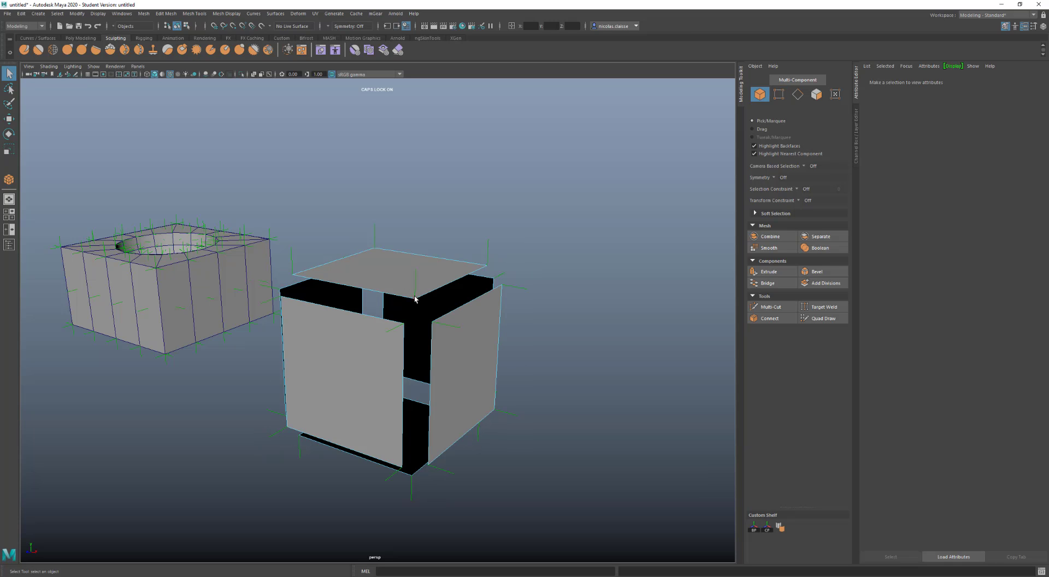
left_click_drag(445, 280, 458, 277, "alt")
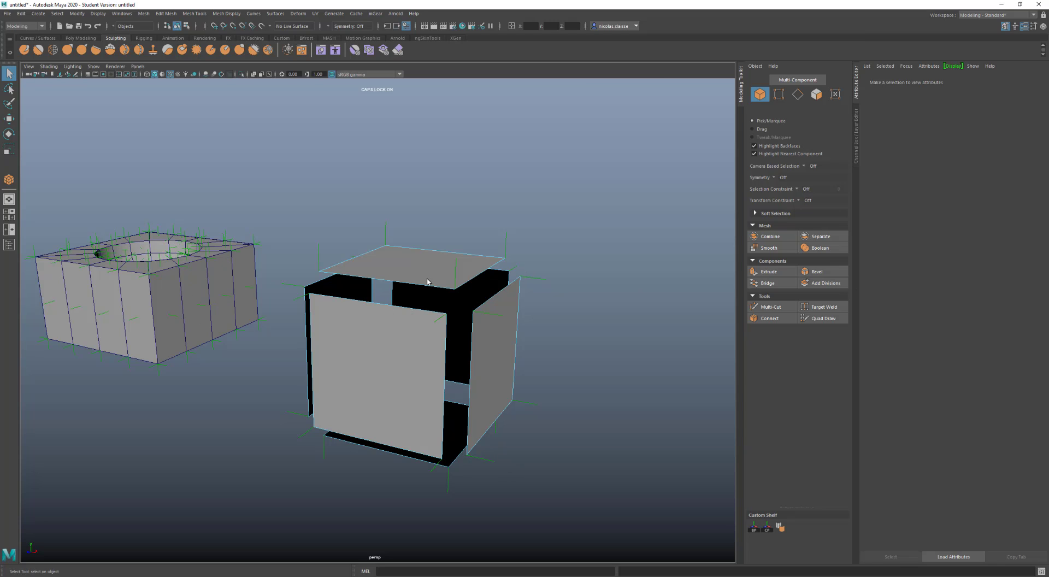
Step: Undo back to the cube's object selection and set its normal type to face
key("ctrl+z")
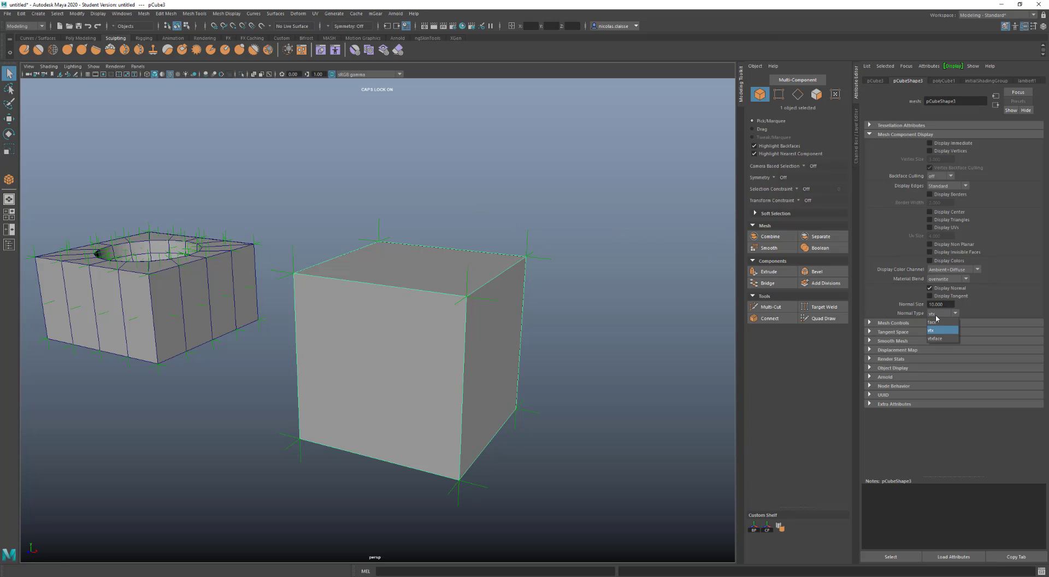
left_click(934, 322)
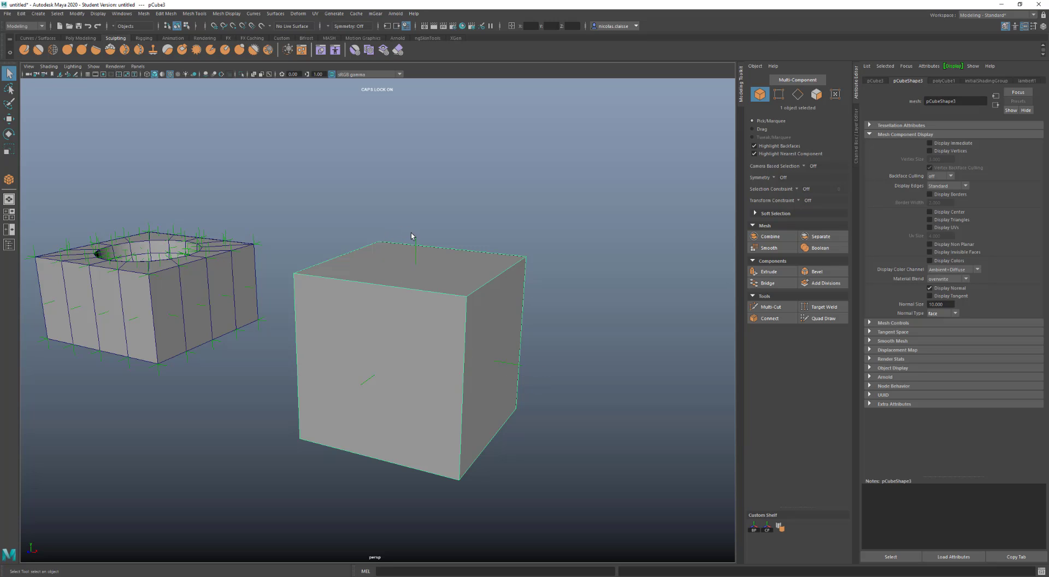
Step: Open the viewport's lighting options
left_click(73, 67)
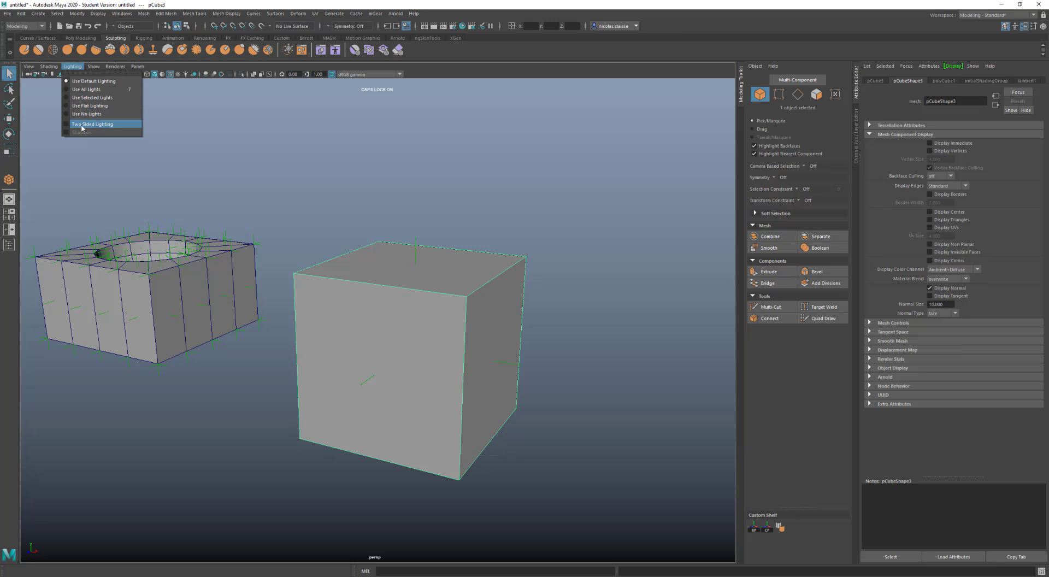